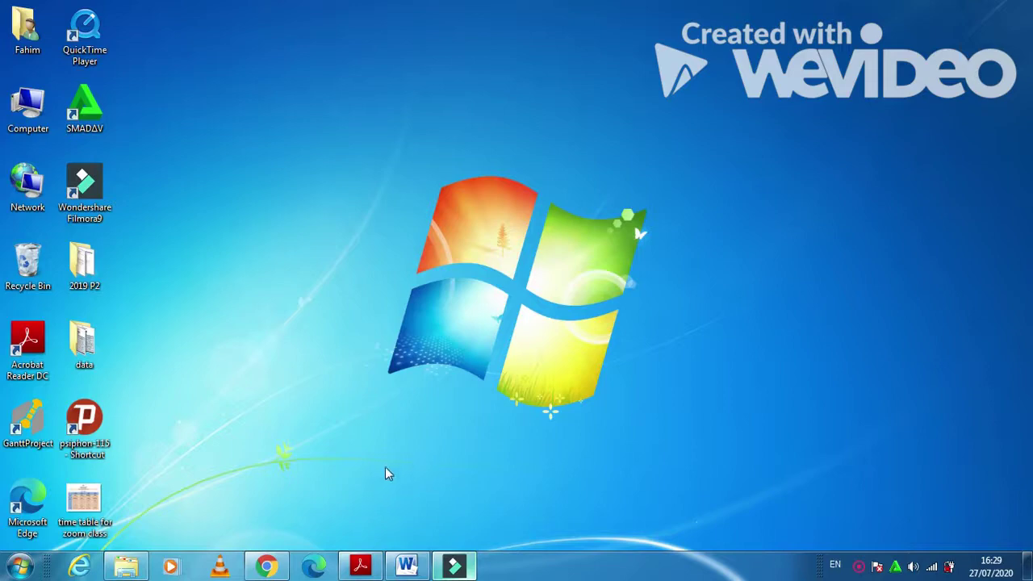
Step: Bring the exam paper PDF with the Task 5 – Presentation instructions to the front
{"action": "left_click", "coordinate": [360, 565]}
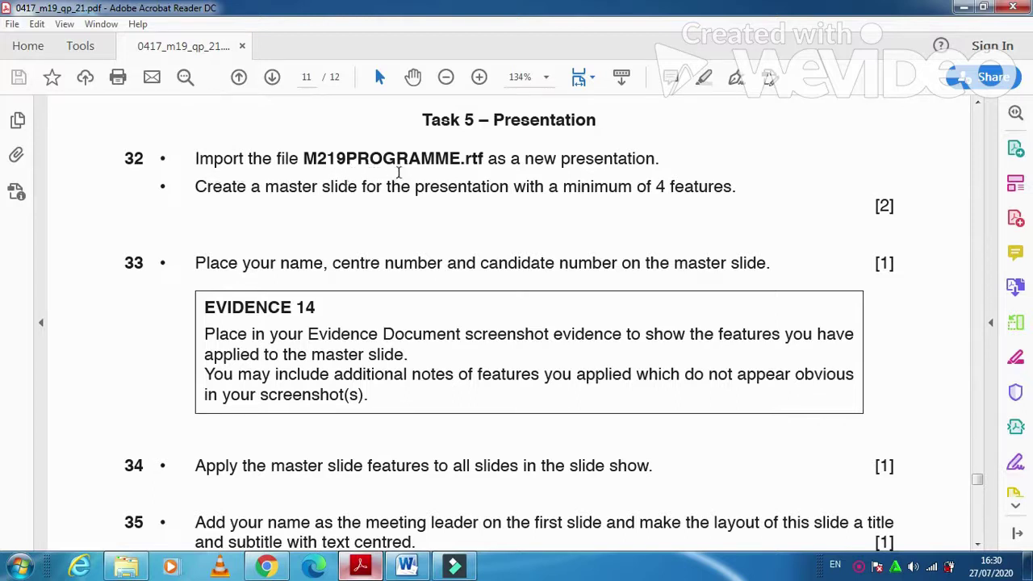
Step: Launch Microsoft PowerPoint 2010 from the Start menu
{"action": "left_click", "coordinate": [20, 566]}
{"action": "mouse_move", "coordinate": [83, 327]}
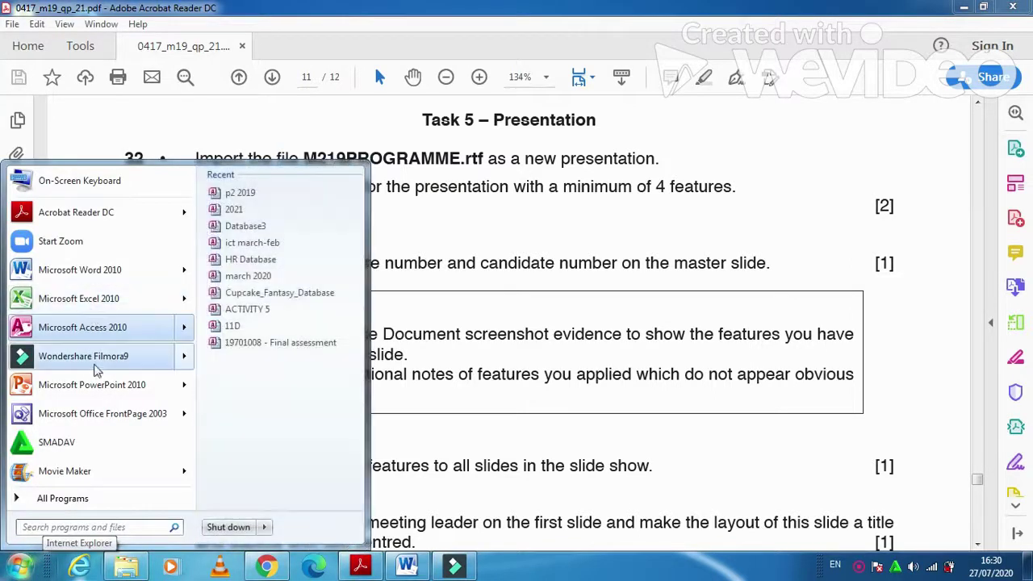
{"action": "left_click", "coordinate": [91, 389]}
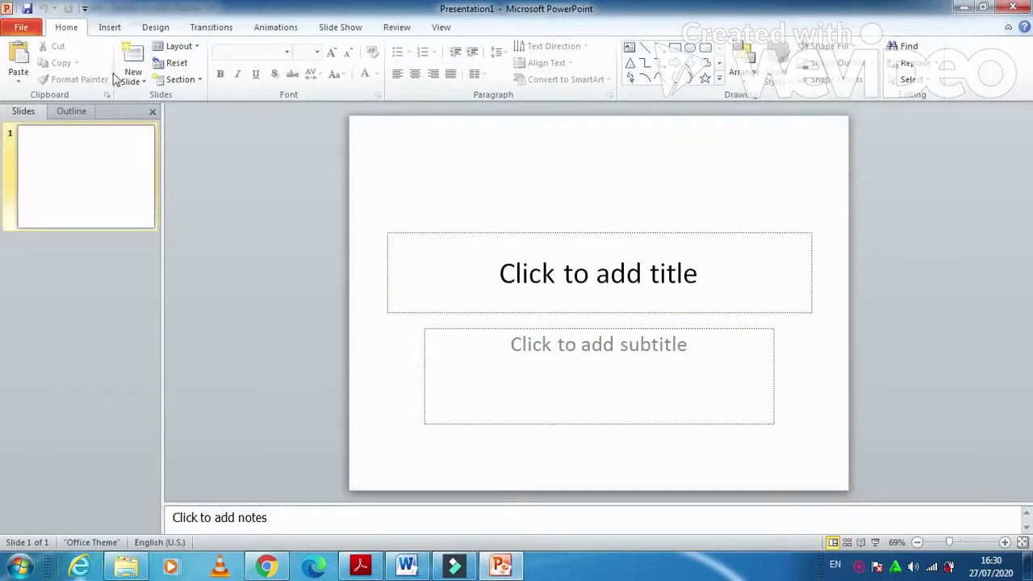
Step: Browse in the Open dialog to the 03_0417_21_Confidential Source Files 2019 folder
{"action": "left_click", "coordinate": [24, 30]}
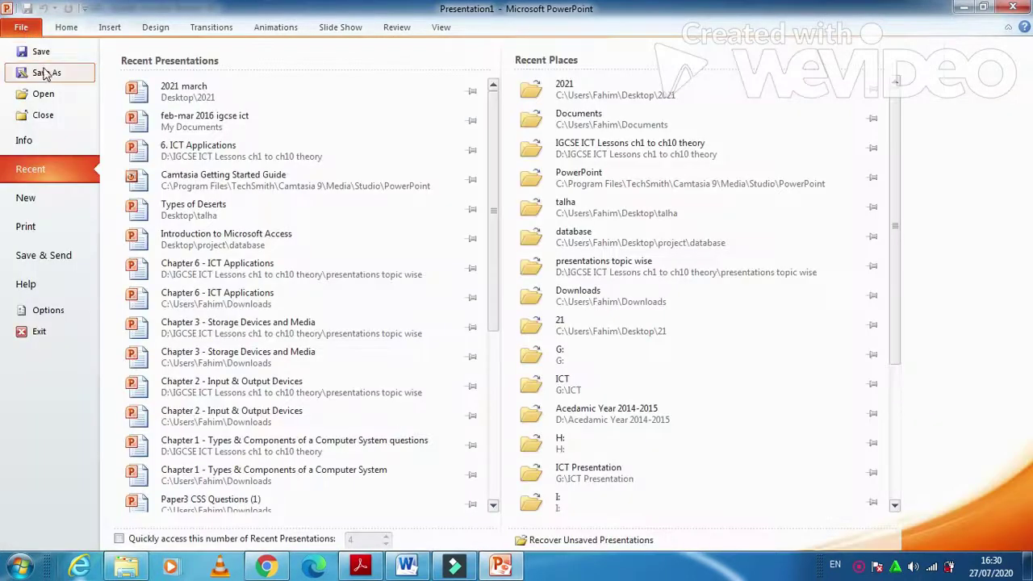
{"action": "left_click", "coordinate": [45, 92]}
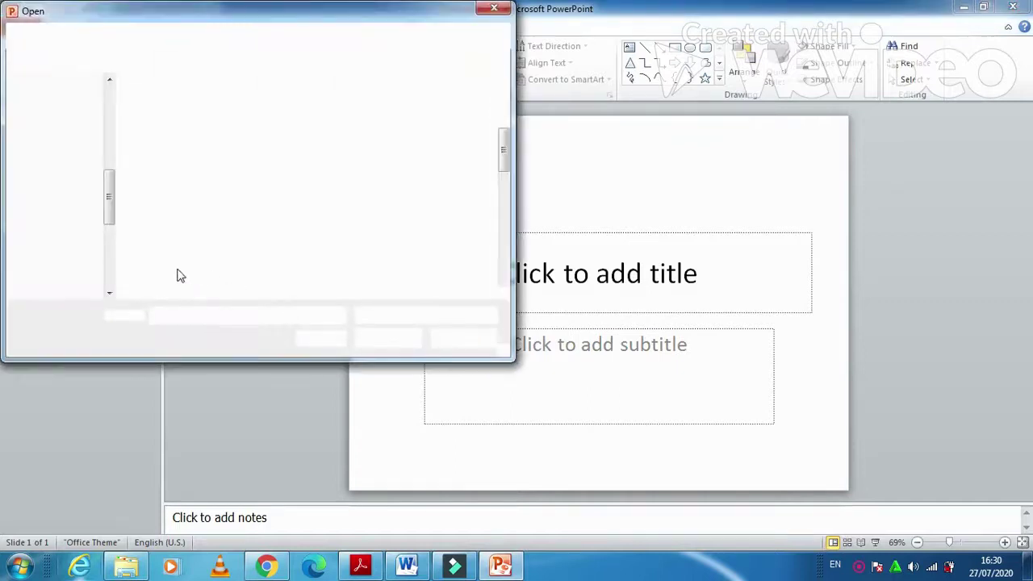
{"action": "left_click", "coordinate": [110, 294]}
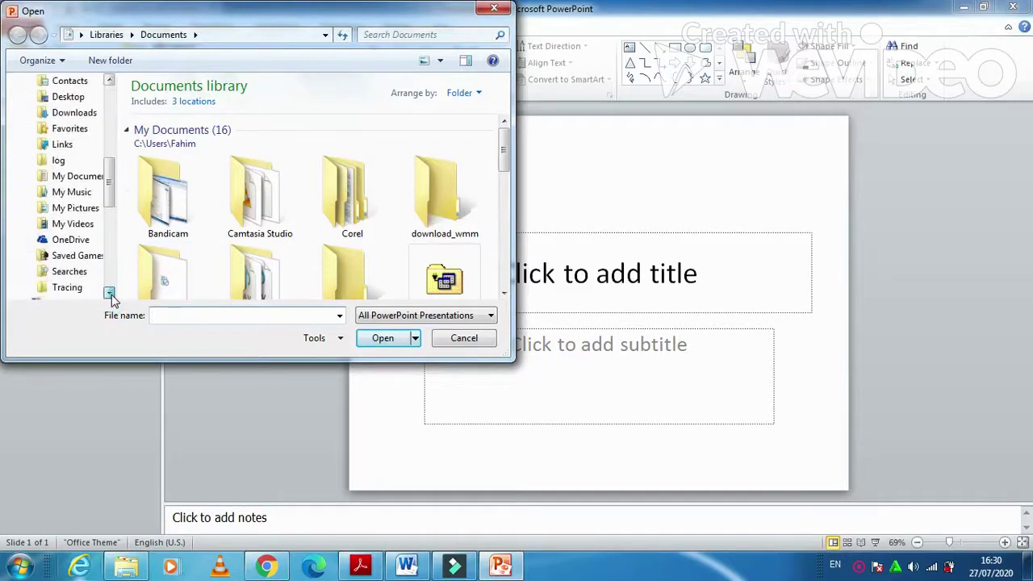
{"action": "left_click", "coordinate": [110, 294]}
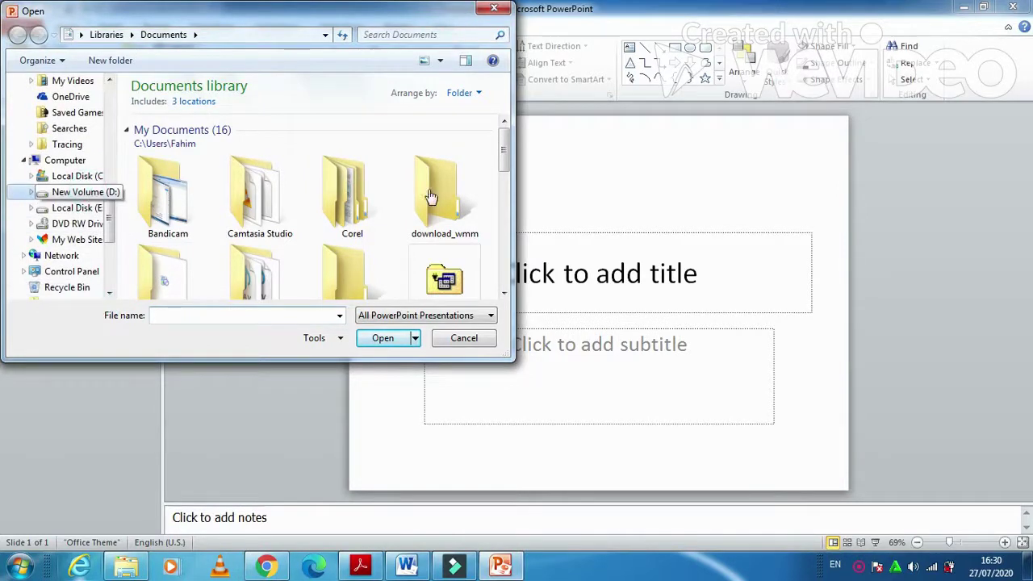
{"action": "left_click_drag", "start_coordinate": [504, 121], "coordinate": [510, 136]}
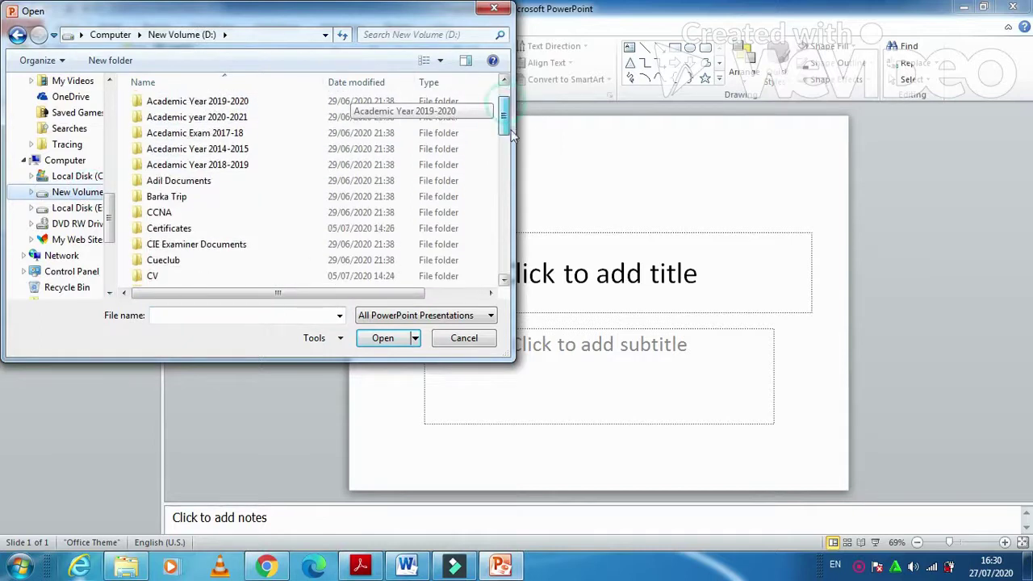
{"action": "scroll", "coordinate": [165, 159], "scroll_direction": "down", "scroll_amount": 5}
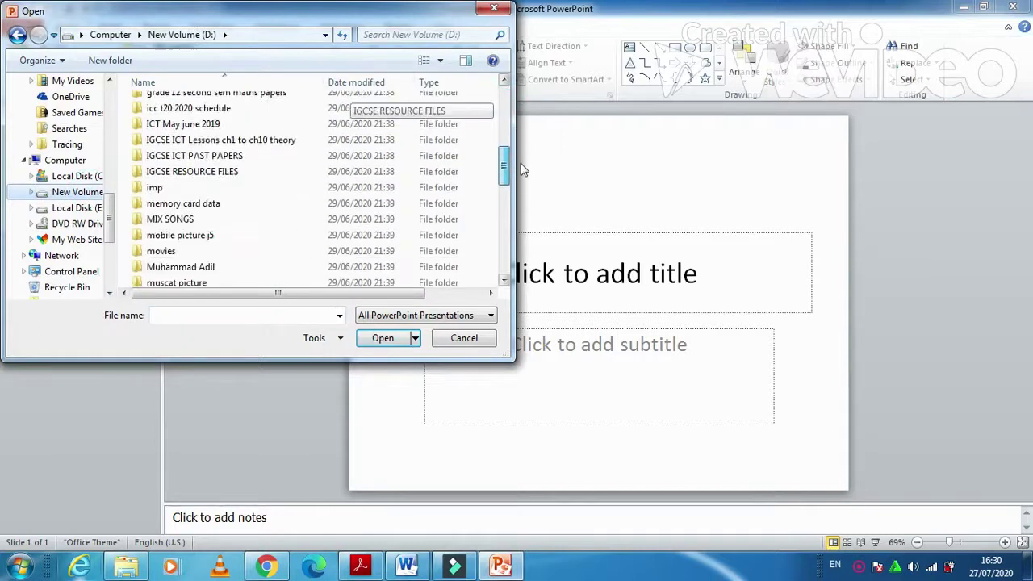
{"action": "double_click", "coordinate": [166, 159]}
{"action": "scroll", "coordinate": [256, 242], "scroll_direction": "down", "scroll_amount": 2}
{"action": "scroll", "coordinate": [242, 252], "scroll_direction": "down", "scroll_amount": 1}
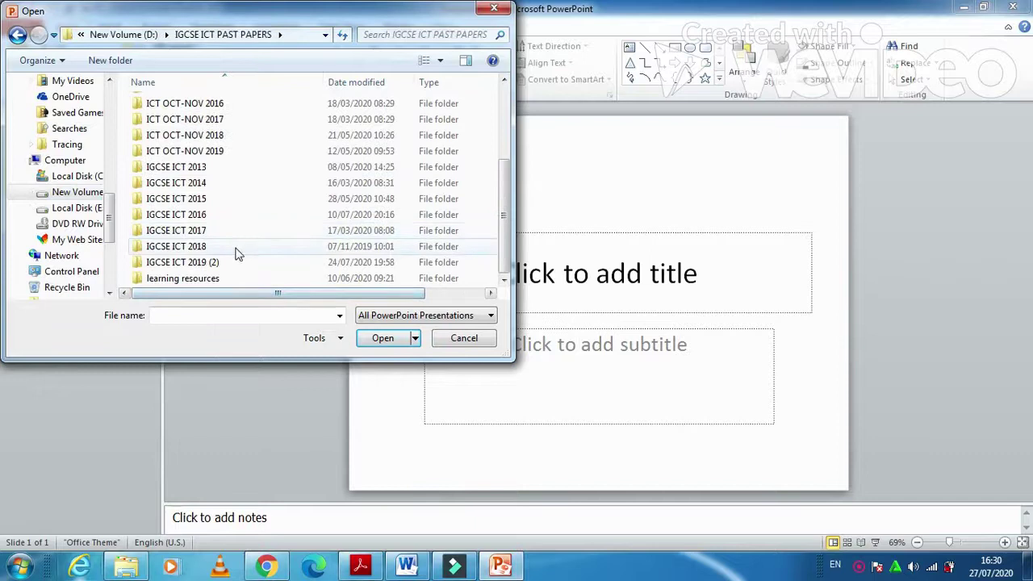
{"action": "double_click", "coordinate": [219, 263]}
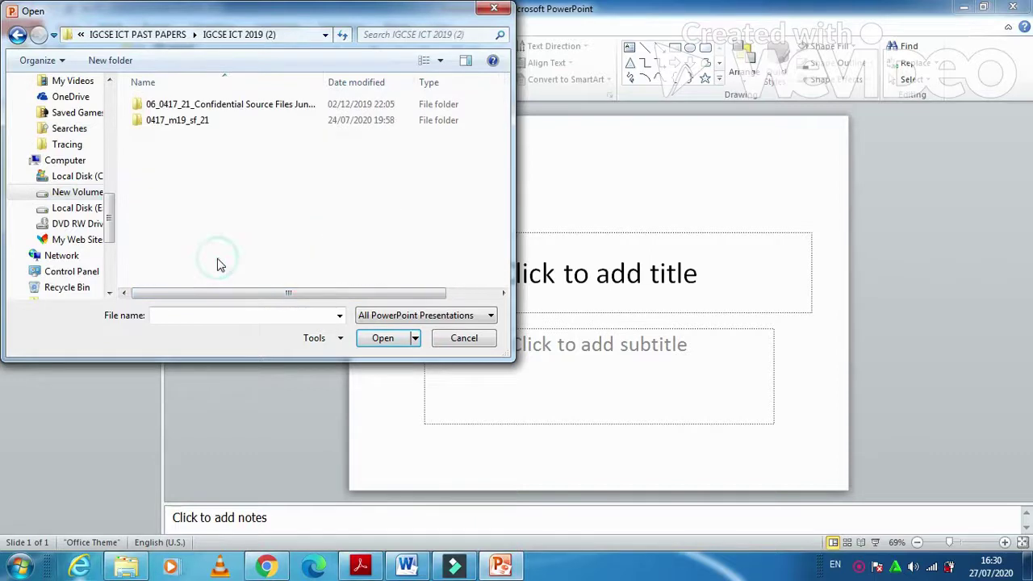
{"action": "double_click", "coordinate": [195, 122]}
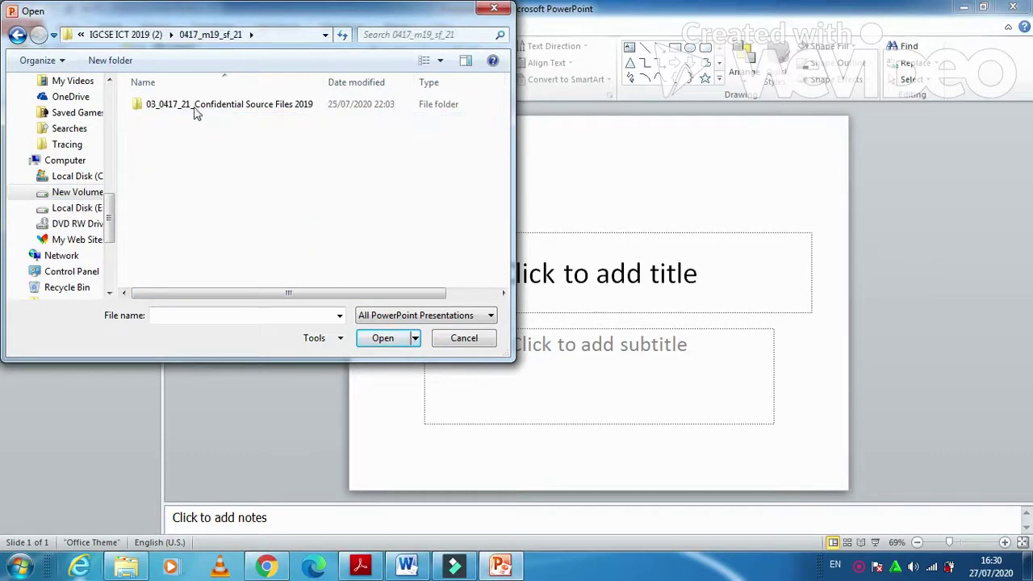
{"action": "double_click", "coordinate": [195, 107]}
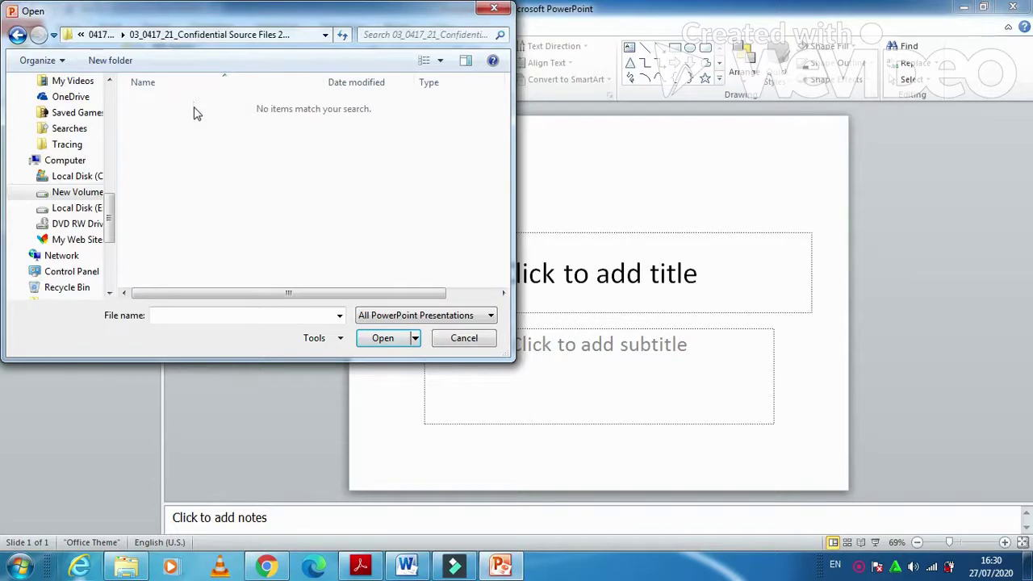
Step: Show All Files and open M219PROGRAMME as a new presentation
{"action": "left_click", "coordinate": [380, 316]}
{"action": "left_click", "coordinate": [383, 329]}
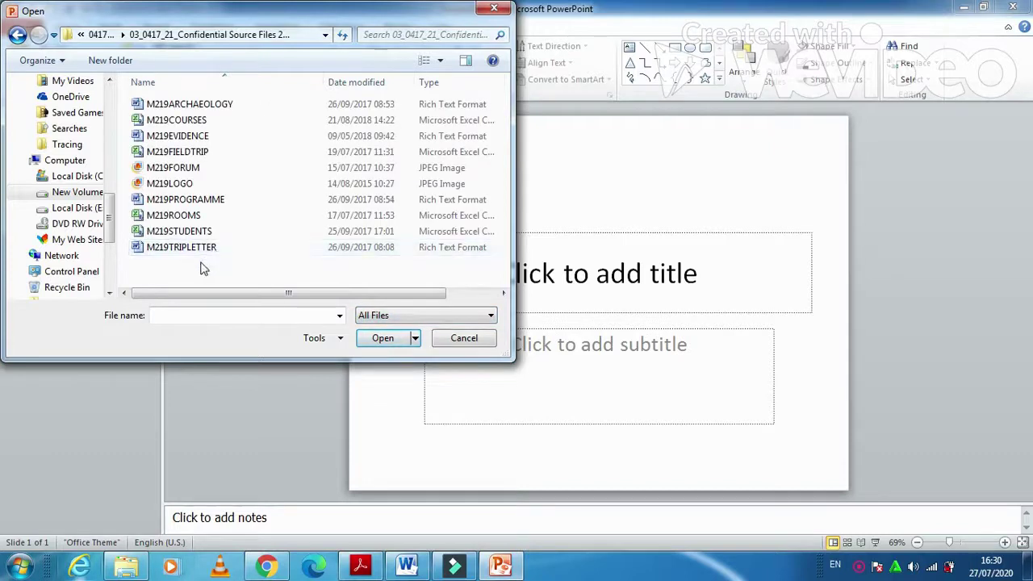
{"action": "left_click", "coordinate": [171, 184]}
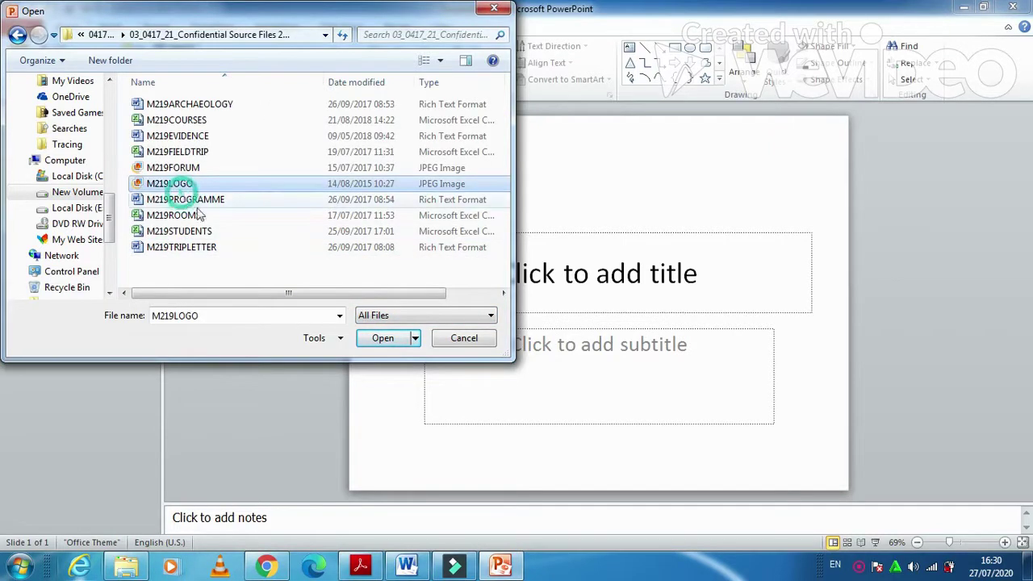
{"action": "left_click", "coordinate": [186, 200]}
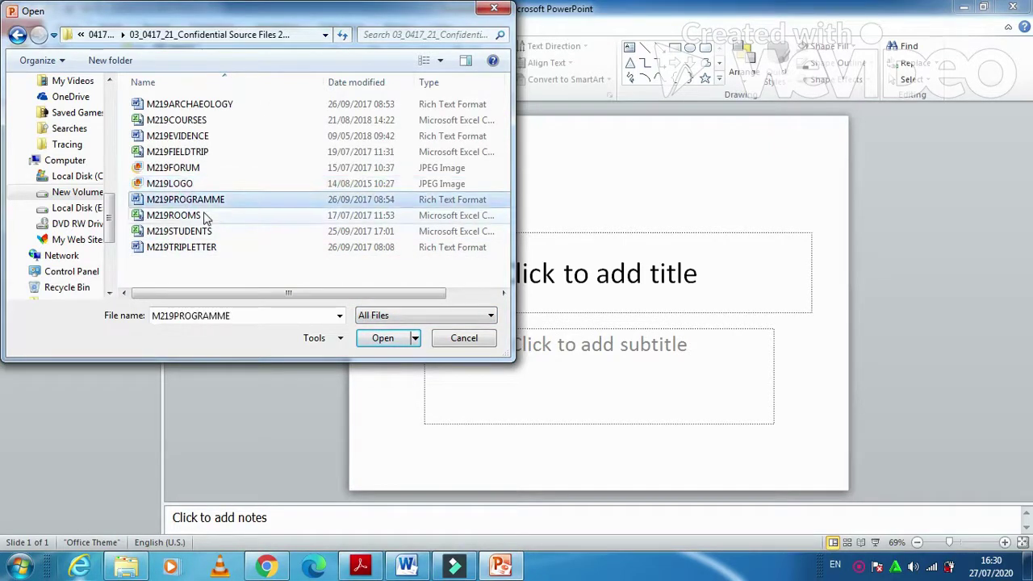
{"action": "left_click", "coordinate": [382, 338]}
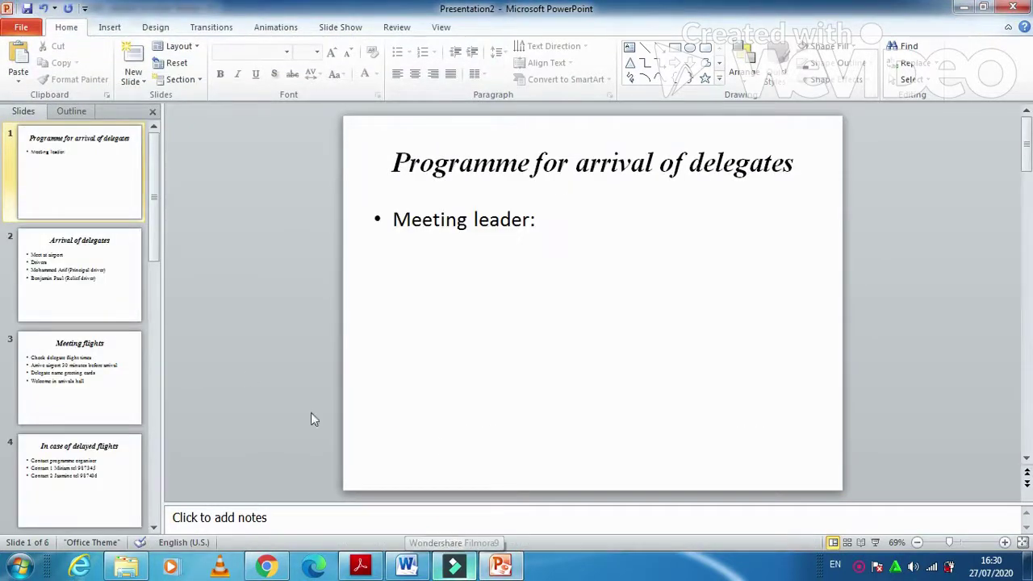
{"action": "left_click", "coordinate": [147, 354]}
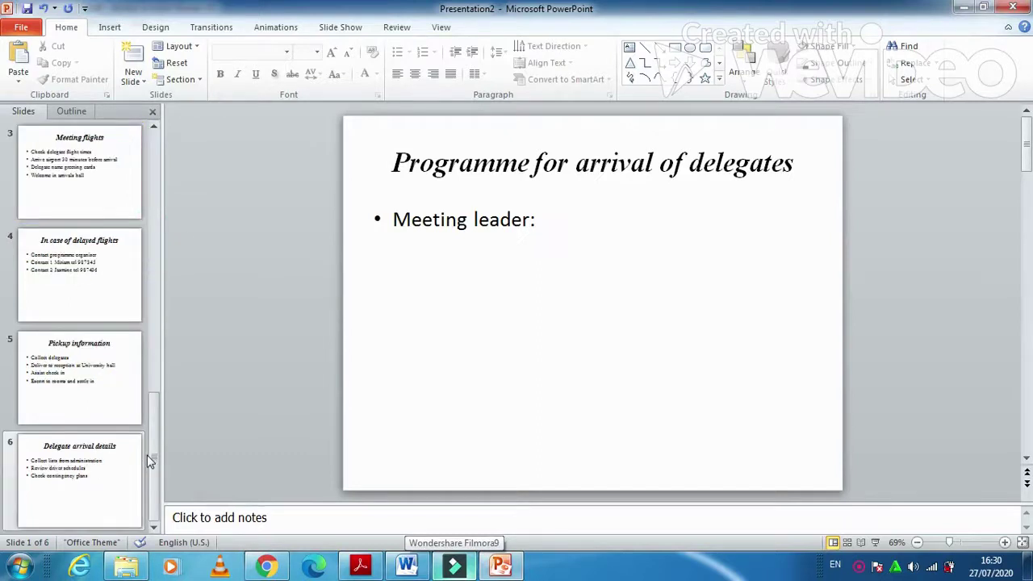
{"action": "left_click_drag", "start_coordinate": [155, 439], "coordinate": [154, 174]}
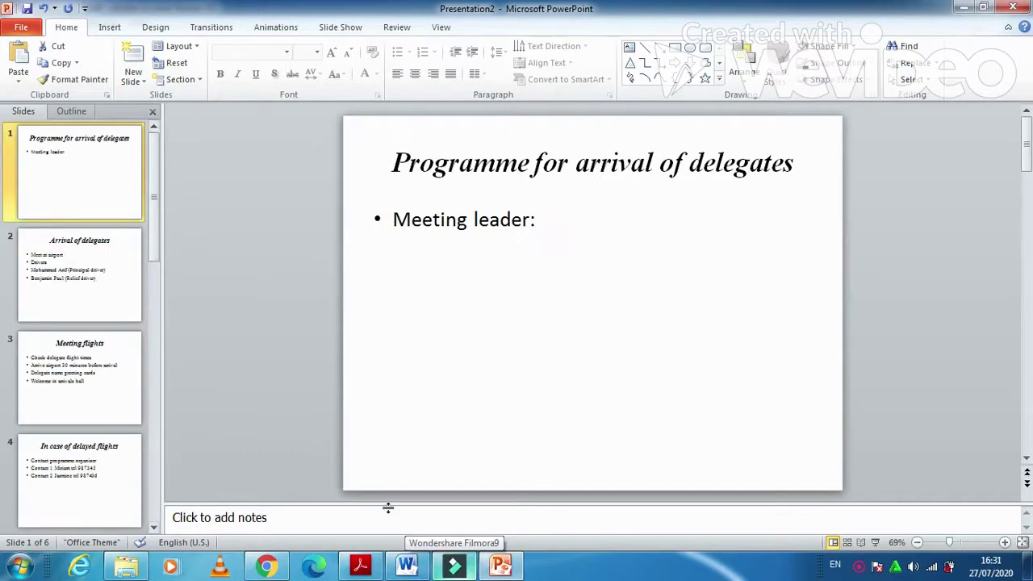
{"action": "left_click", "coordinate": [360, 565]}
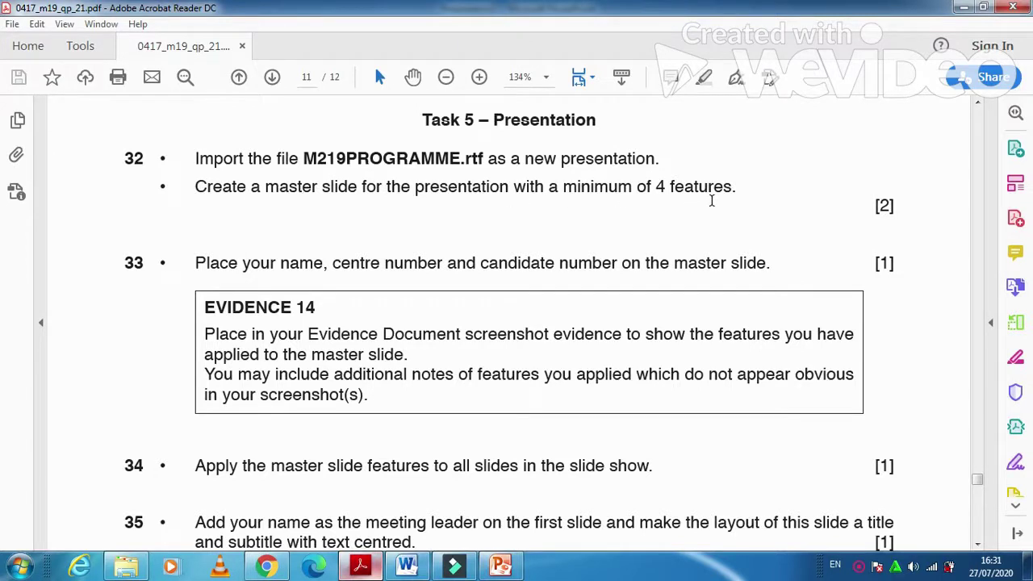
{"action": "left_click", "coordinate": [501, 568]}
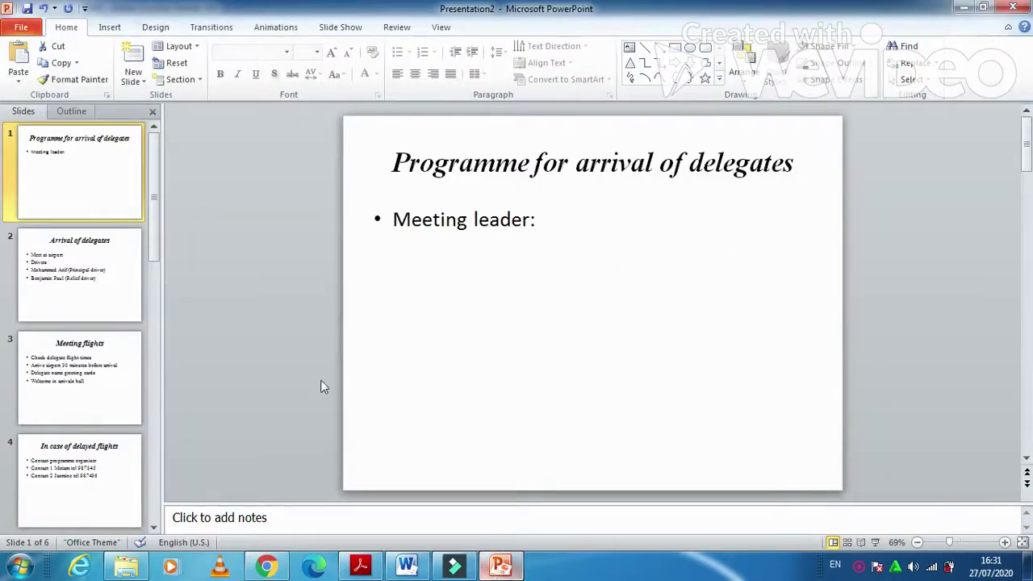
Step: Switch to Slide Master view and select the top-level master slide
{"action": "left_click", "coordinate": [442, 29]}
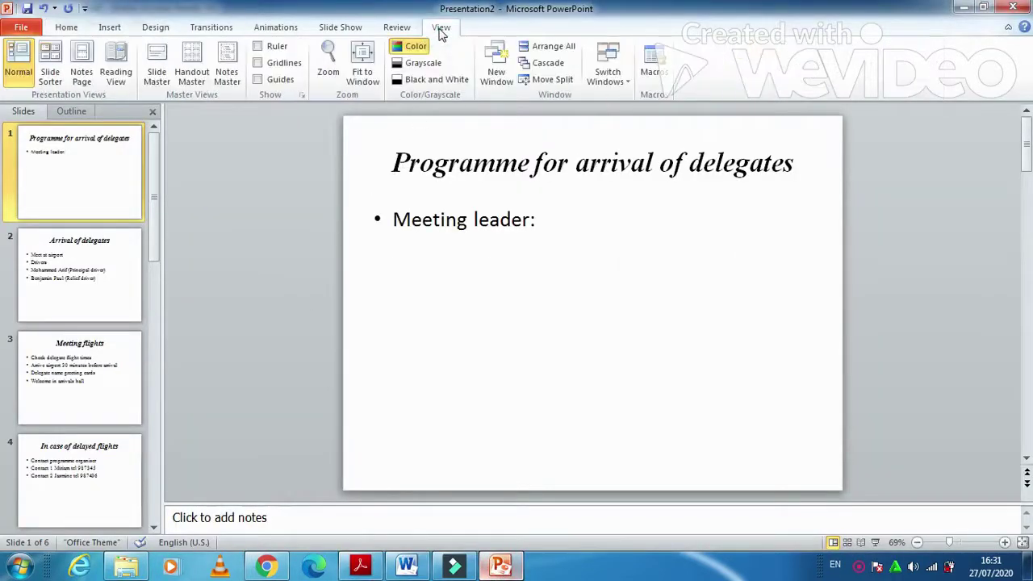
{"action": "left_click", "coordinate": [157, 71]}
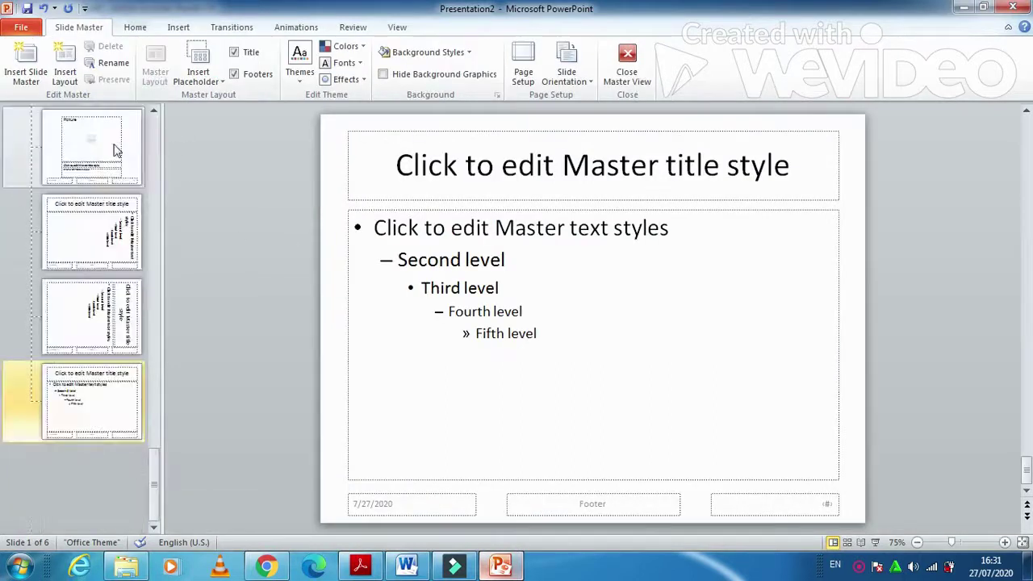
{"action": "left_click_drag", "start_coordinate": [155, 462], "coordinate": [153, 149]}
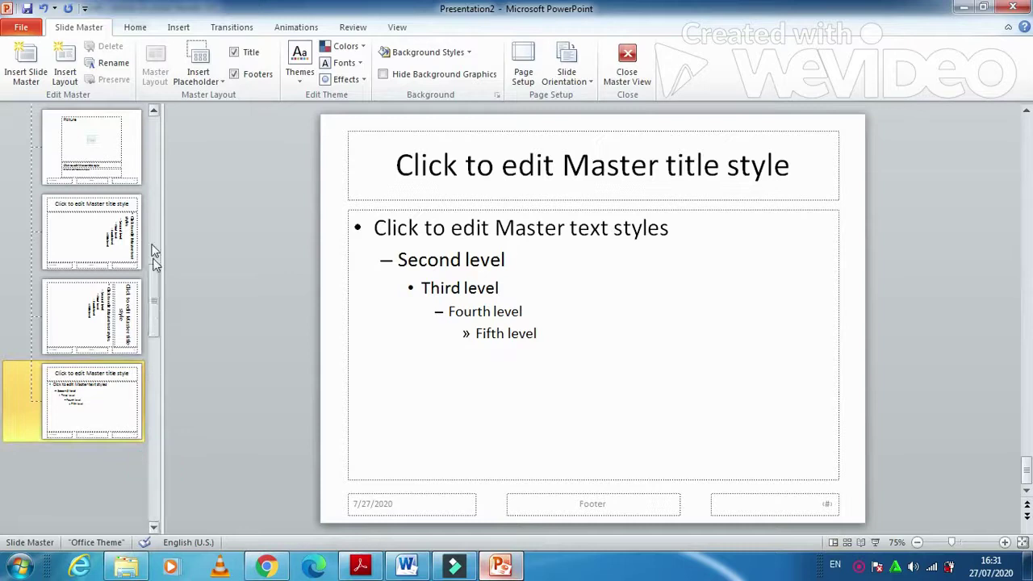
{"action": "left_click", "coordinate": [107, 153]}
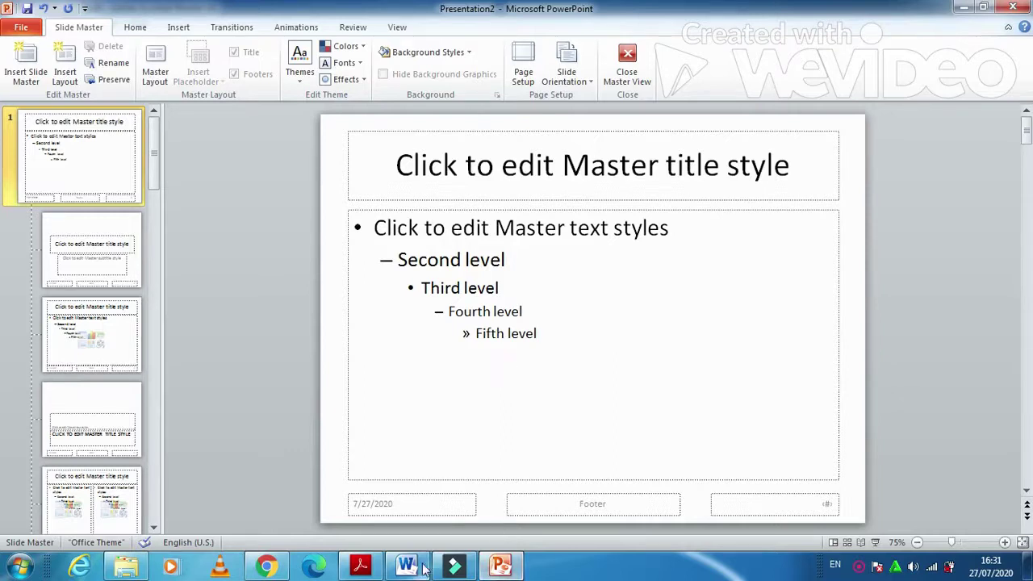
Step: Check the exam paper instructions in Acrobat, then return to the slide master
{"action": "left_click", "coordinate": [361, 567]}
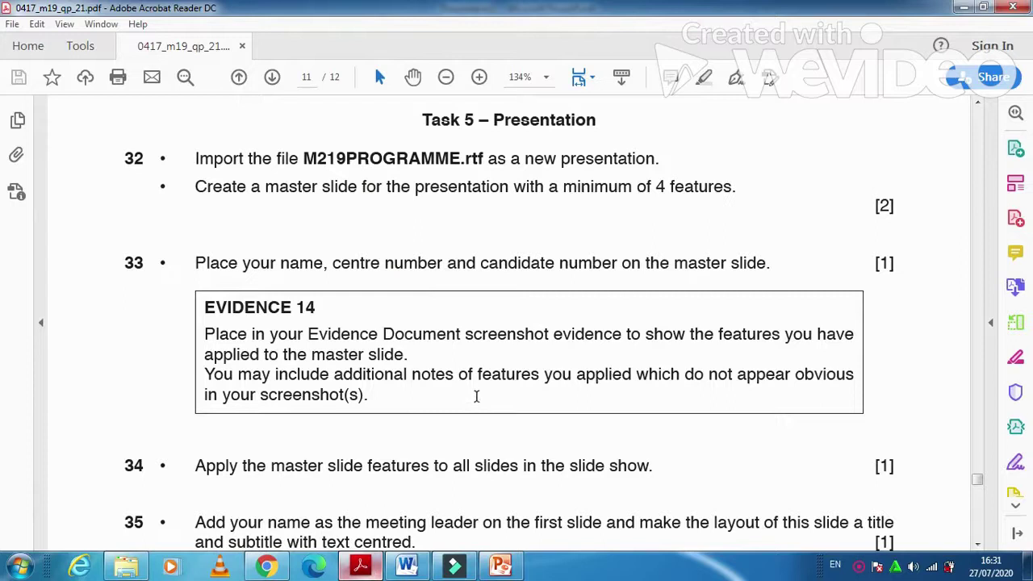
{"action": "scroll", "coordinate": [476, 397], "scroll_direction": "down", "scroll_amount": 2}
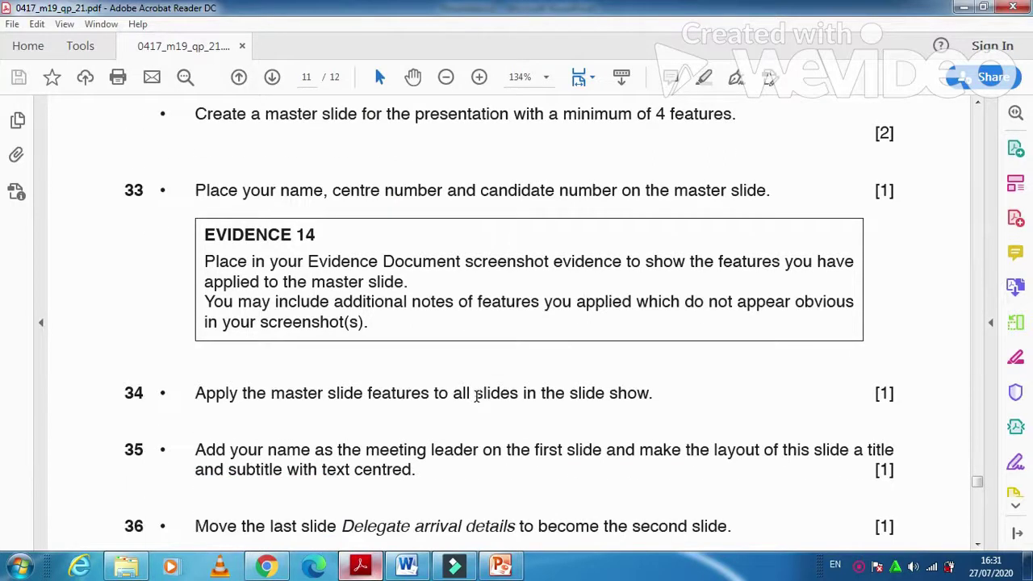
{"action": "scroll", "coordinate": [476, 397], "scroll_direction": "up", "scroll_amount": 1}
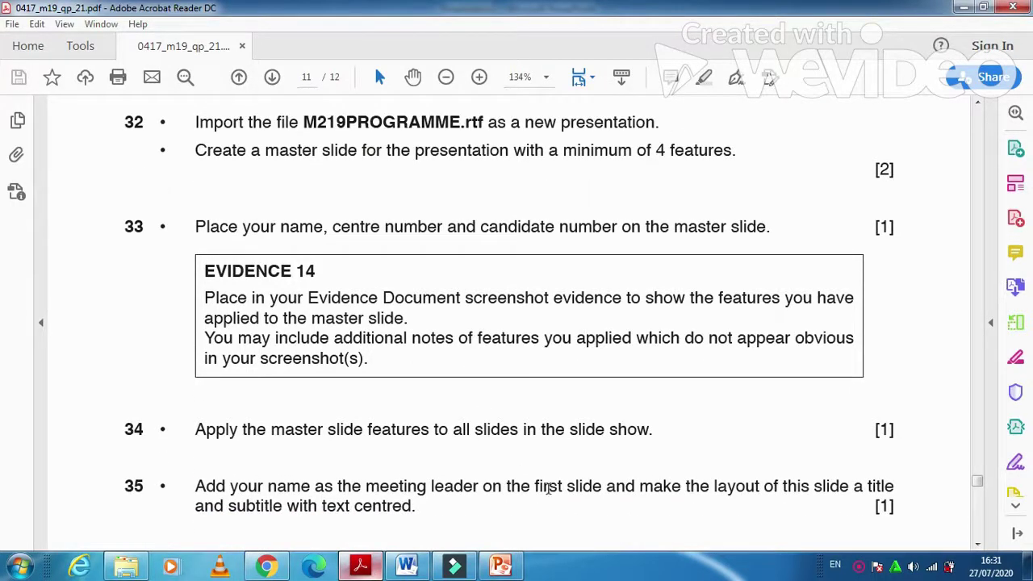
{"action": "left_click", "coordinate": [501, 565]}
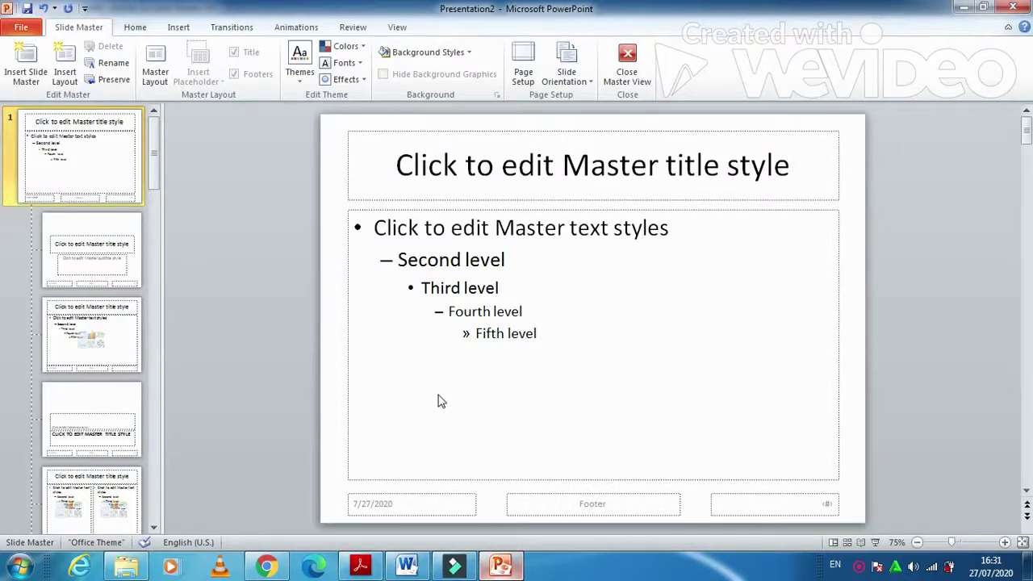
Step: Start inserting a picture and browse to the New Volume (D:) drive
{"action": "left_click", "coordinate": [173, 29]}
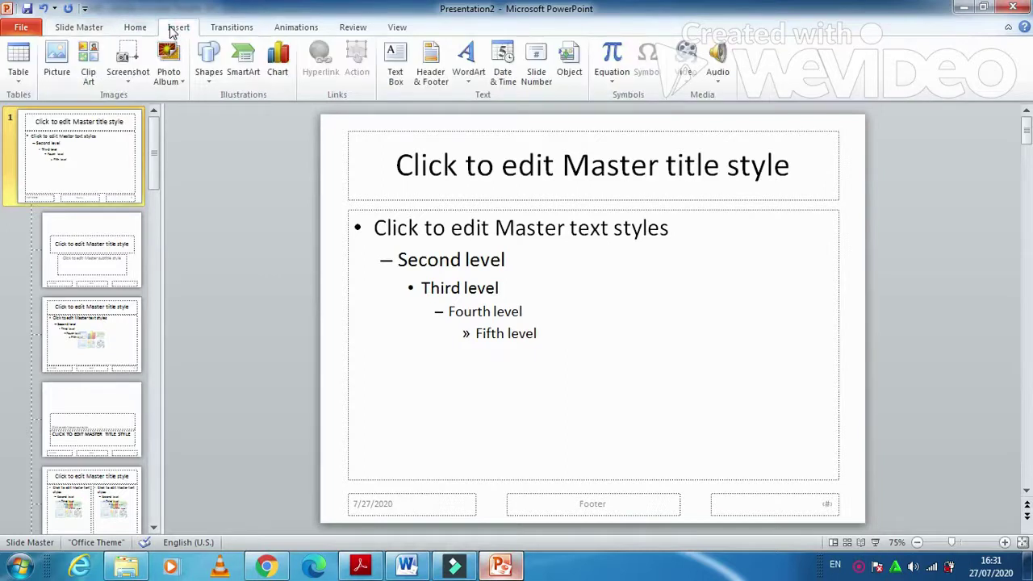
{"action": "left_click", "coordinate": [63, 71]}
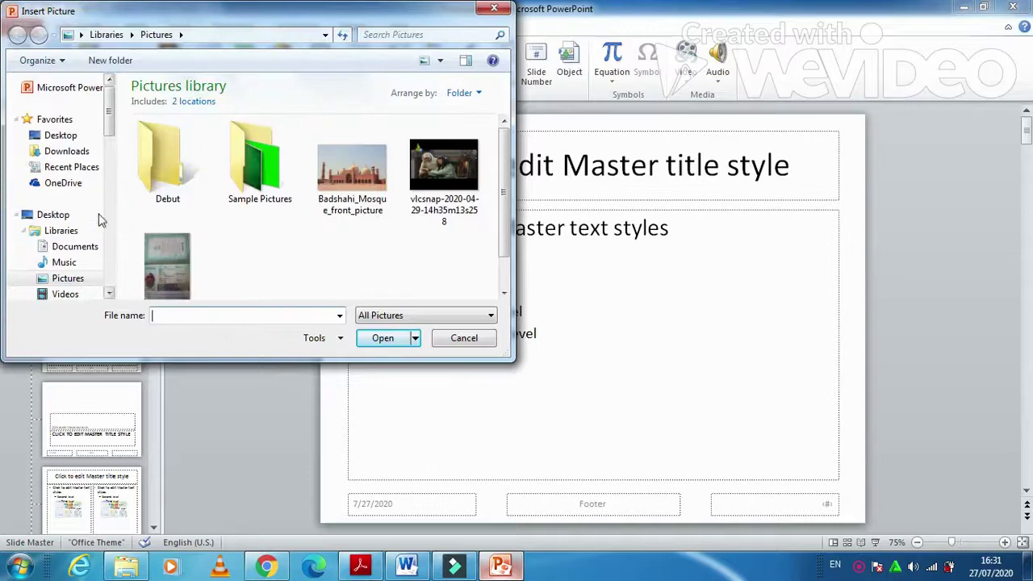
{"action": "left_click", "coordinate": [109, 294]}
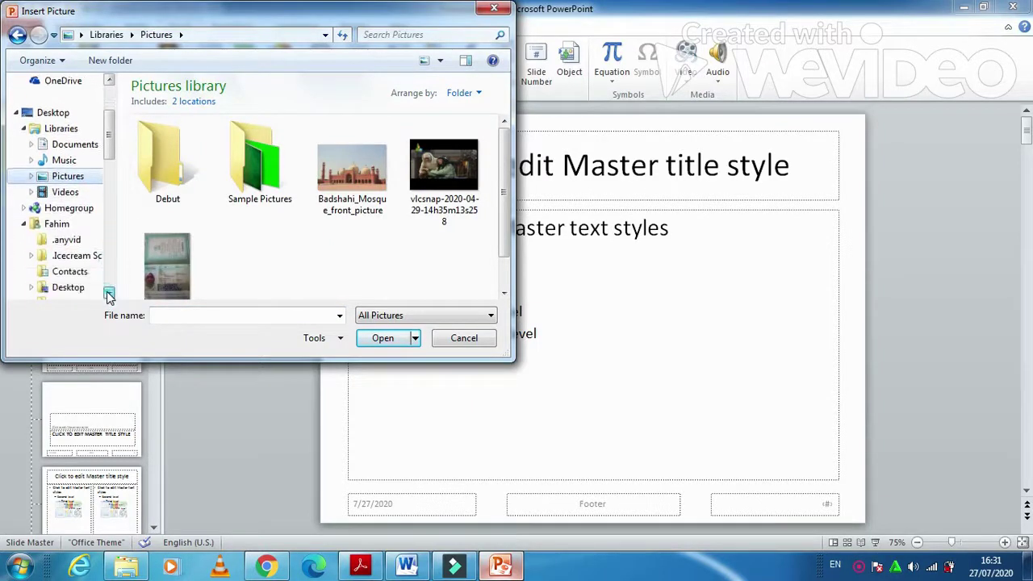
{"action": "left_click", "coordinate": [109, 294]}
{"action": "mouse_move", "coordinate": [109, 154]}
{"action": "left_mouse_down"}
{"action": "mouse_move", "coordinate": [96, 238]}
{"action": "mouse_move", "coordinate": [111, 272]}
{"action": "mouse_move", "coordinate": [102, 219]}
{"action": "left_mouse_up"}
{"action": "left_click", "coordinate": [96, 240]}
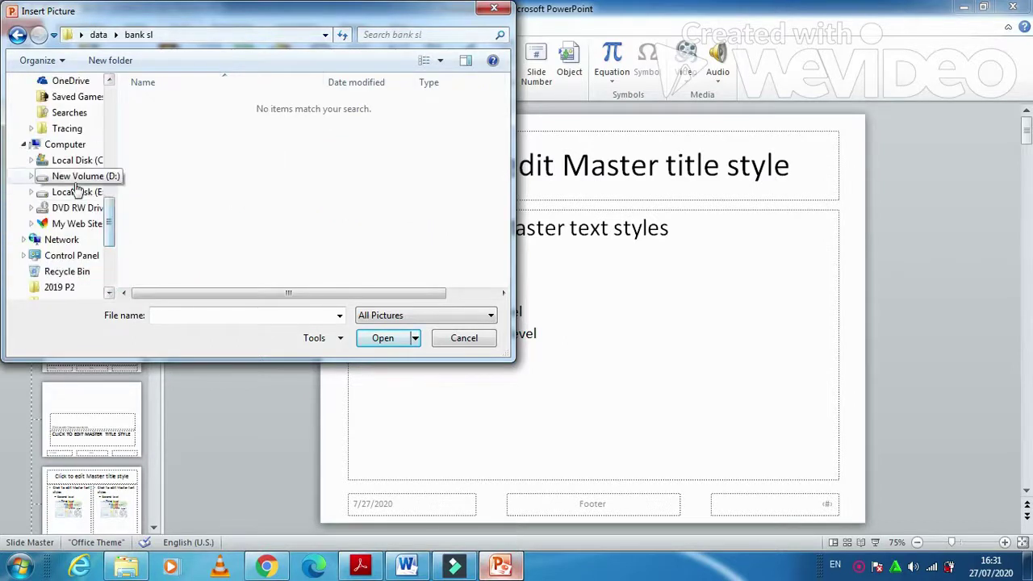
{"action": "left_click", "coordinate": [76, 178]}
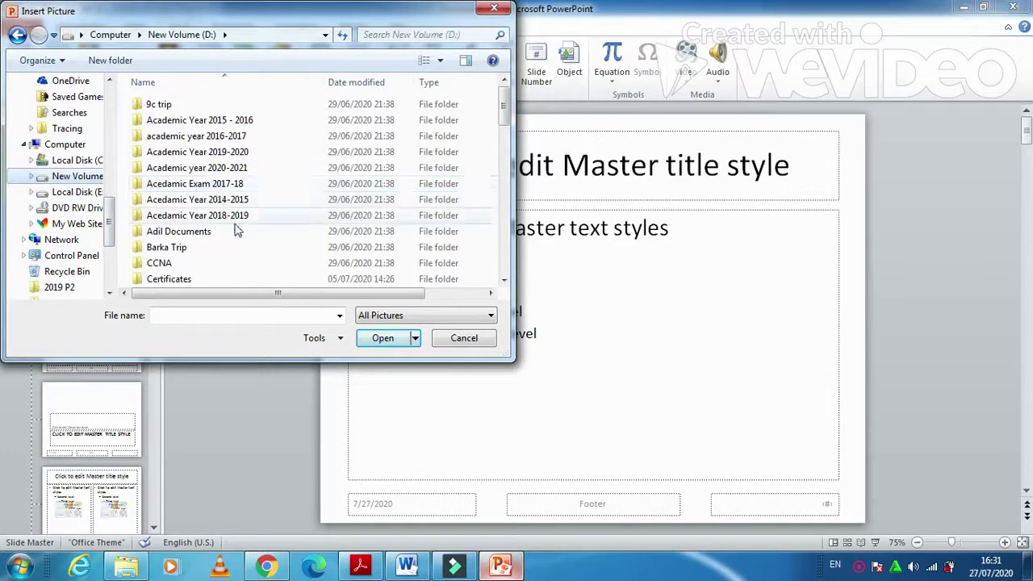
{"action": "left_click", "coordinate": [237, 231]}
{"action": "scroll", "coordinate": [236, 230], "scroll_direction": "down", "scroll_amount": 3}
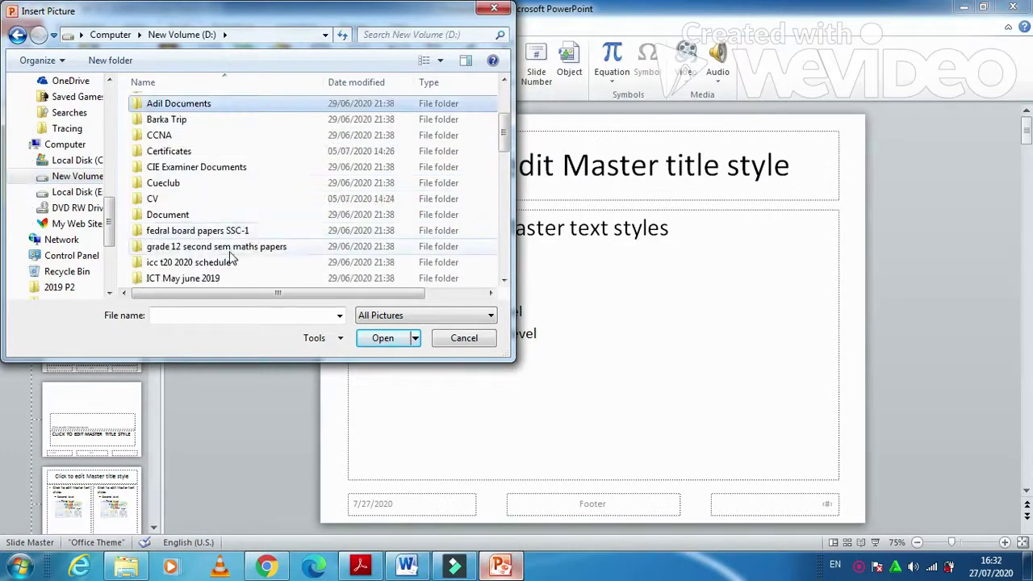
{"action": "scroll", "coordinate": [232, 258], "scroll_direction": "down", "scroll_amount": 1}
Step: Open the Confidential Source Files 2019 folder and insert the M219LOGO image
{"action": "double_click", "coordinate": [225, 262]}
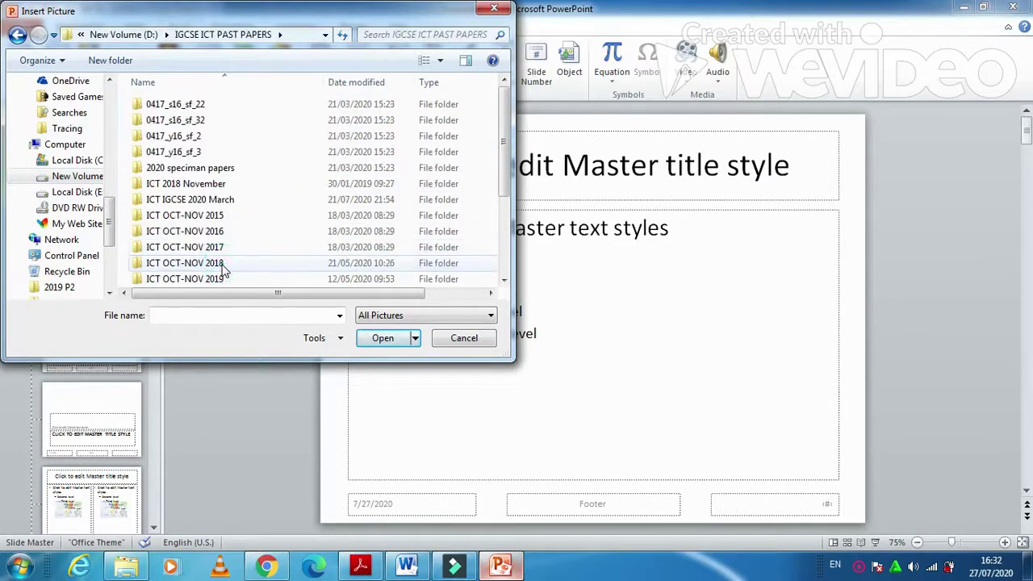
{"action": "scroll", "coordinate": [240, 257], "scroll_direction": "down", "scroll_amount": 1}
{"action": "scroll", "coordinate": [239, 250], "scroll_direction": "down", "scroll_amount": 2}
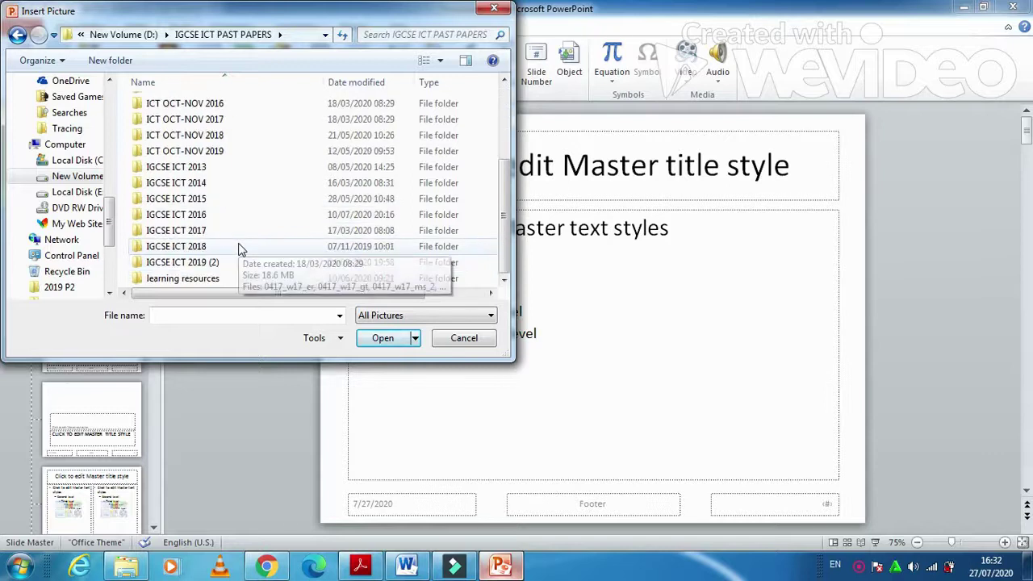
{"action": "double_click", "coordinate": [226, 262]}
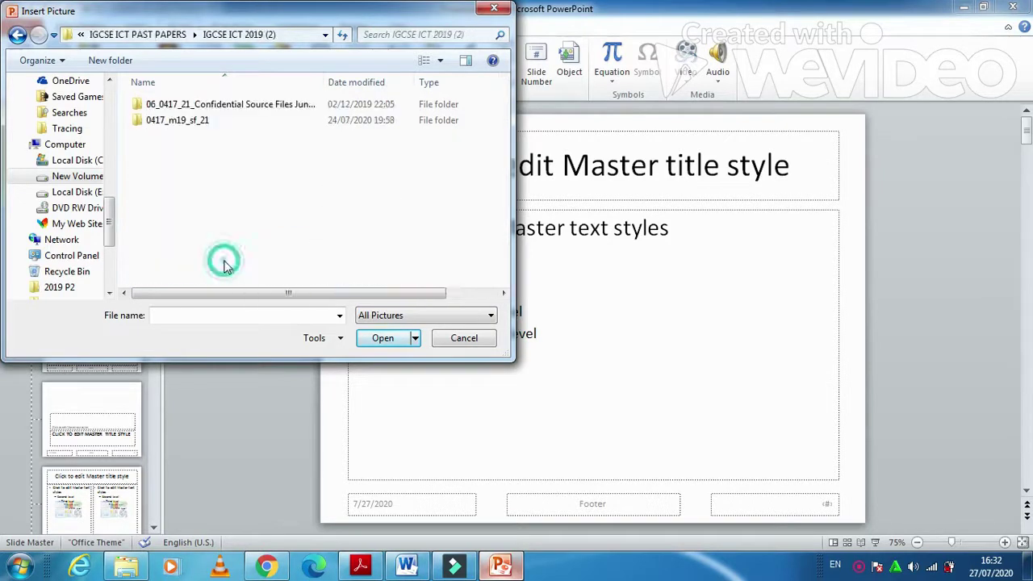
{"action": "double_click", "coordinate": [188, 120]}
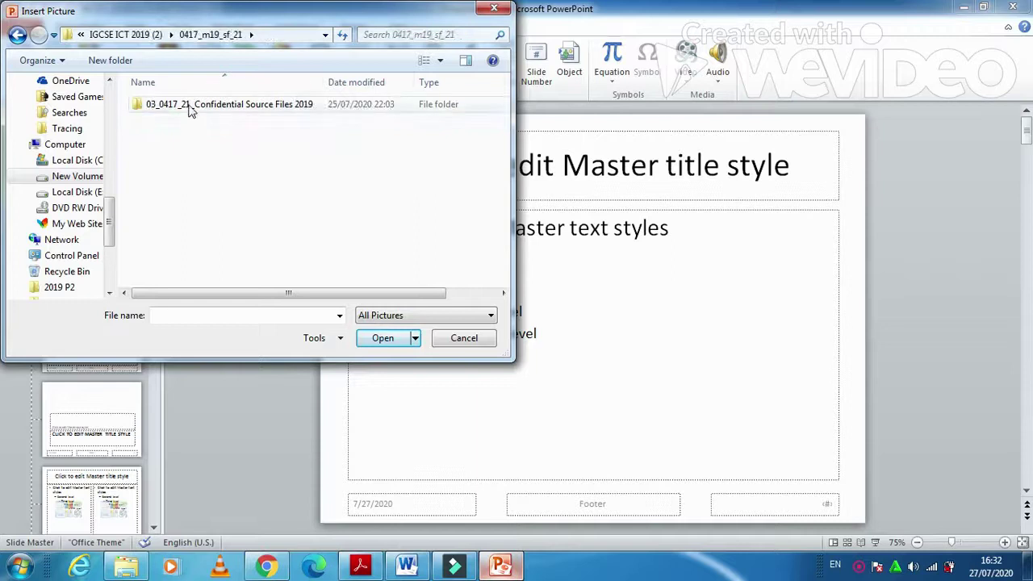
{"action": "left_click", "coordinate": [189, 107]}
{"action": "double_click", "coordinate": [189, 110]}
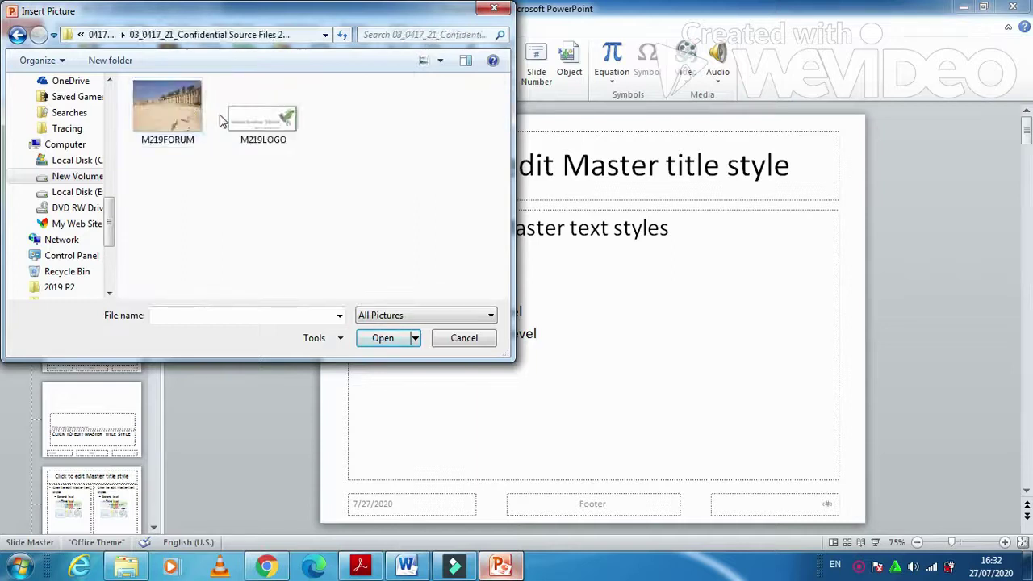
{"action": "left_click", "coordinate": [246, 121]}
{"action": "left_click", "coordinate": [378, 338]}
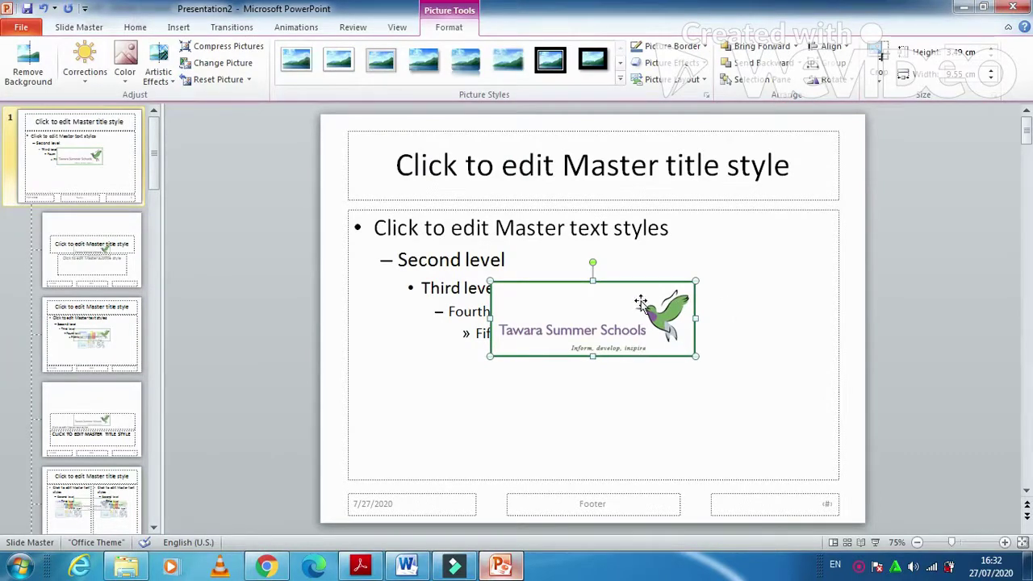
Step: Set the logo width to 5 cm and fit it into the master's top-left corner
{"action": "left_click_drag", "start_coordinate": [640, 301], "coordinate": [484, 139]}
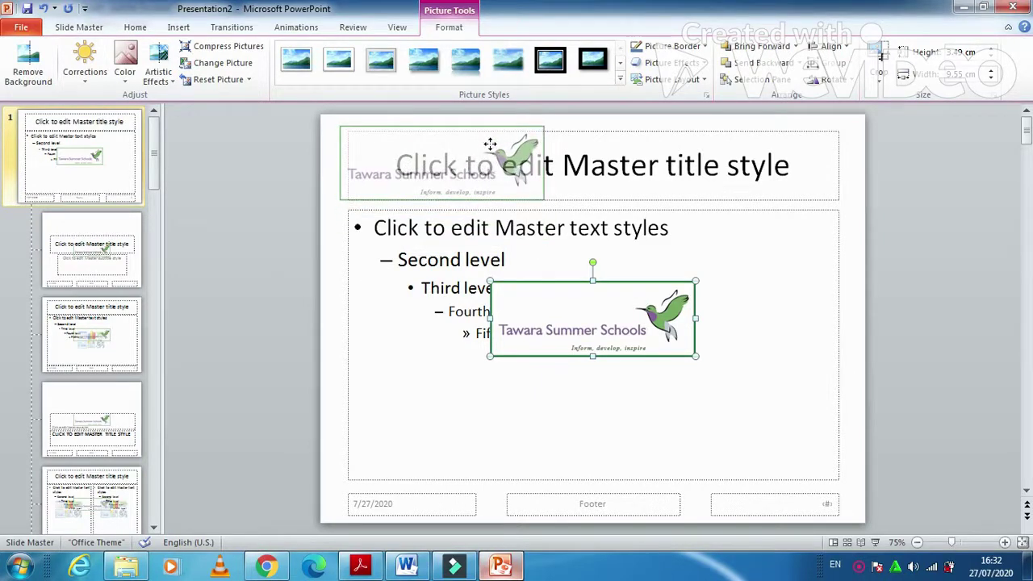
{"action": "left_click_drag", "start_coordinate": [484, 139], "coordinate": [482, 138]}
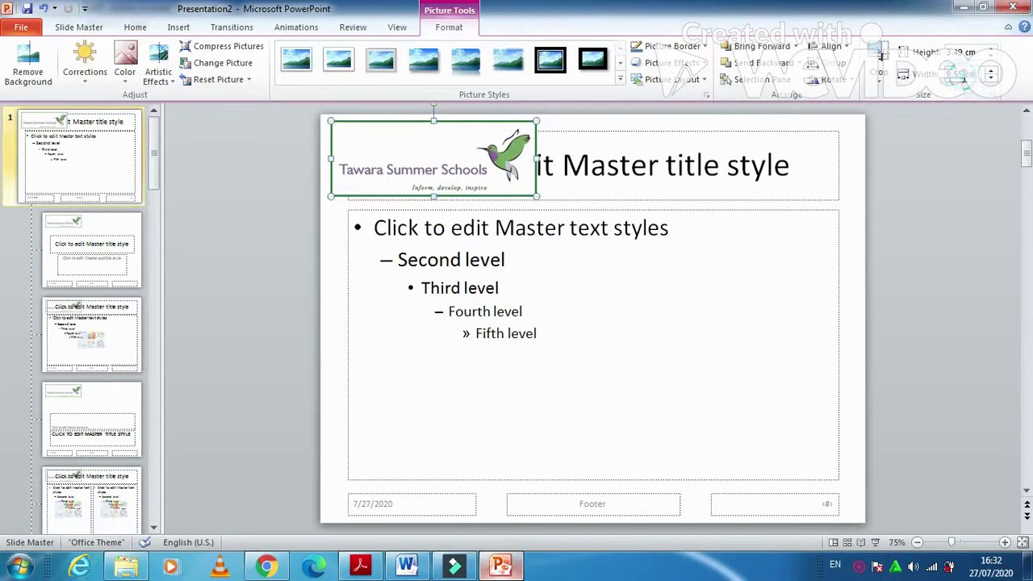
{"action": "type", "text": "9"}
{"action": "type", "text": "4"}
{"action": "key", "text": "Return"}
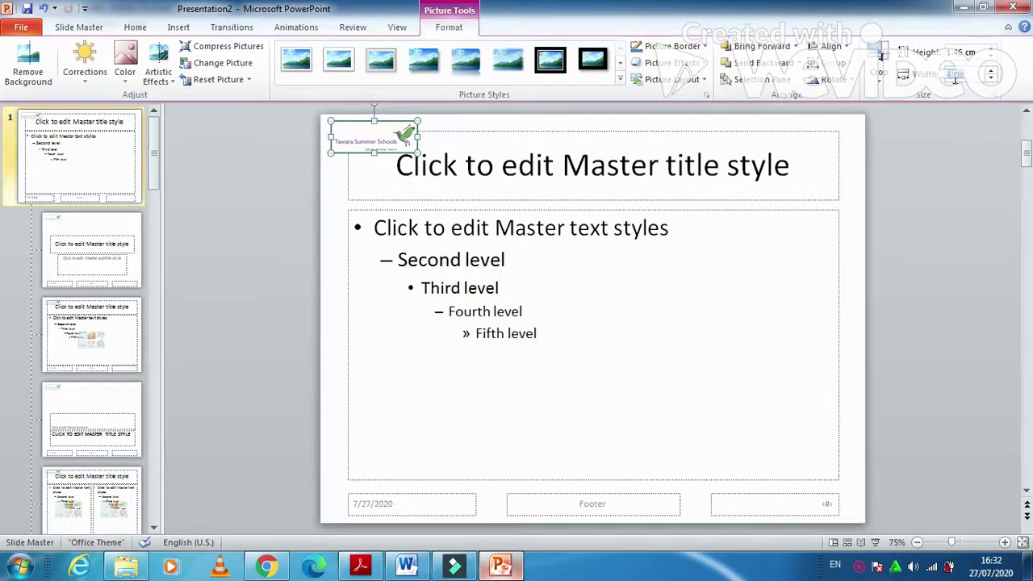
{"action": "key", "text": "BackSpace"}
{"action": "type", "text": "5"}
{"action": "left_click_drag", "start_coordinate": [418, 151], "coordinate": [440, 160]}
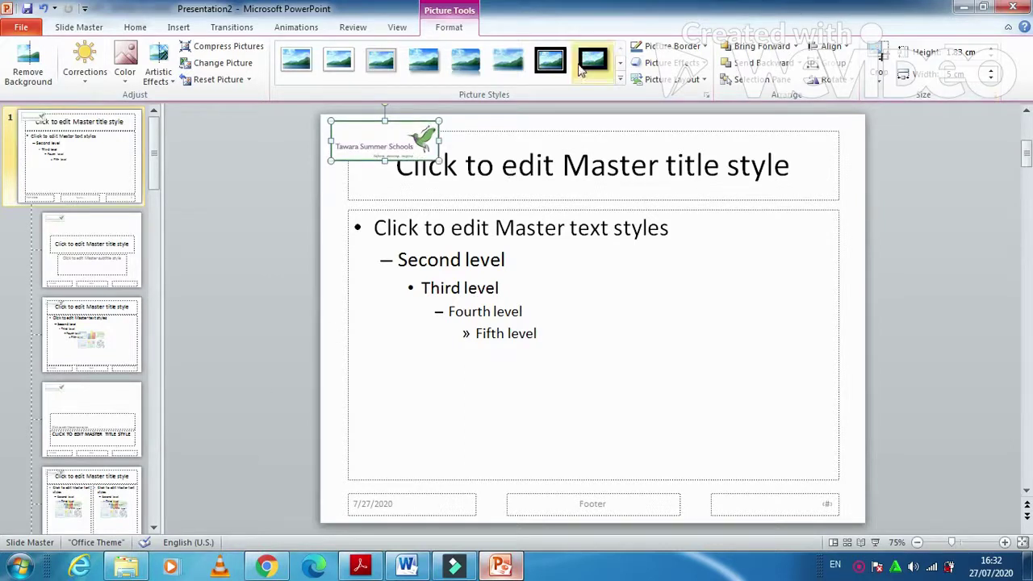
{"action": "mouse_move", "coordinate": [381, 142]}
{"action": "left_mouse_down"}
{"action": "mouse_move", "coordinate": [381, 152]}
{"action": "mouse_move", "coordinate": [373, 137]}
{"action": "left_mouse_up"}
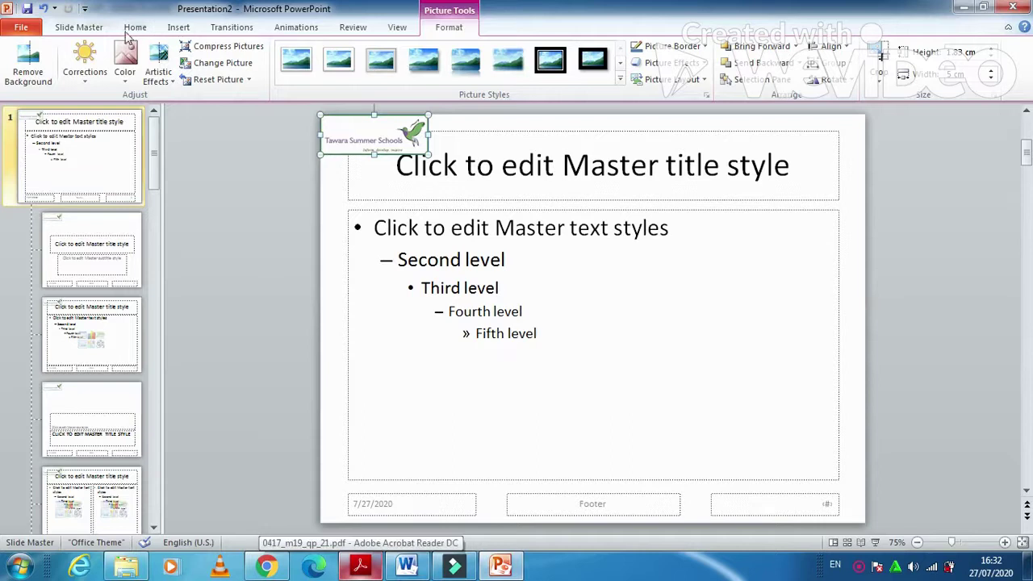
Step: Draw a horizontal line beneath the title and give it a 3 pt red outline
{"action": "left_click", "coordinate": [176, 27]}
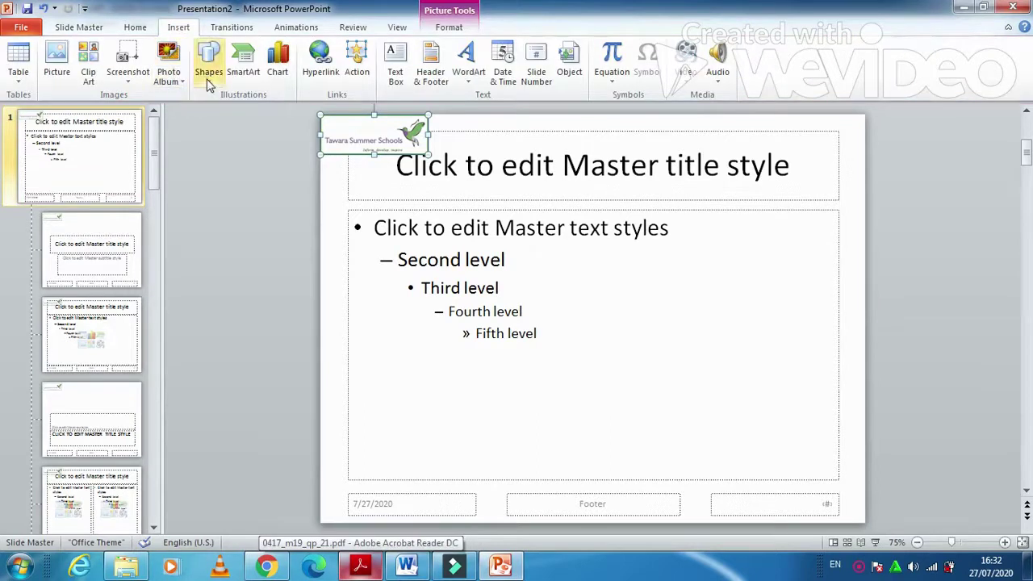
{"action": "left_click", "coordinate": [209, 73]}
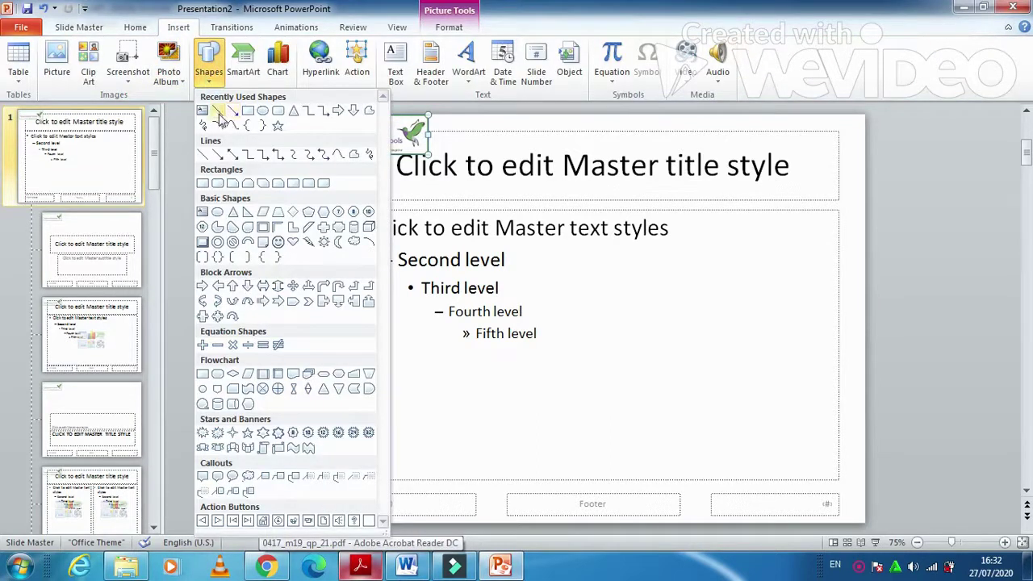
{"action": "left_click", "coordinate": [218, 111]}
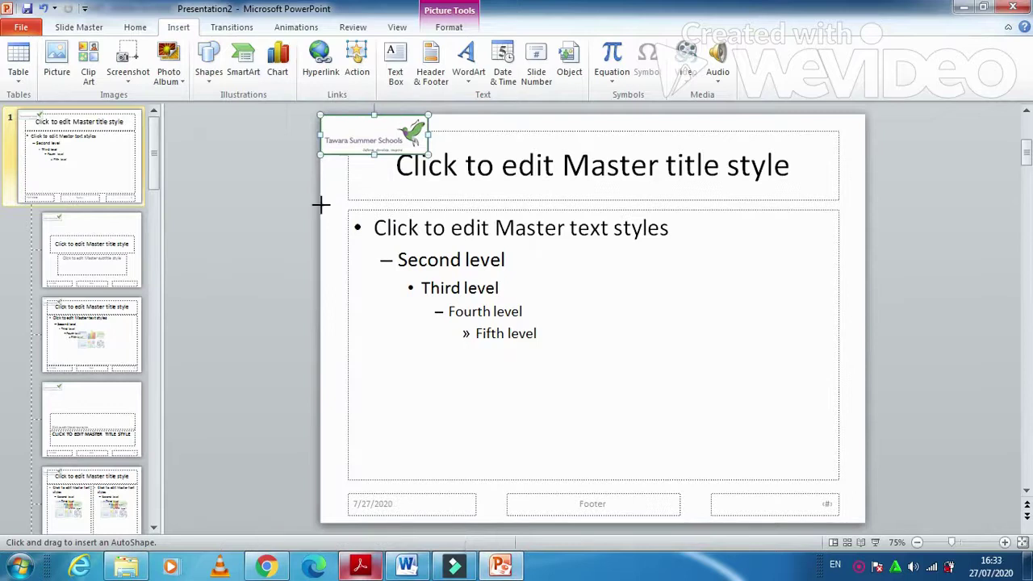
{"action": "left_click_drag", "start_coordinate": [321, 205], "coordinate": [864, 209]}
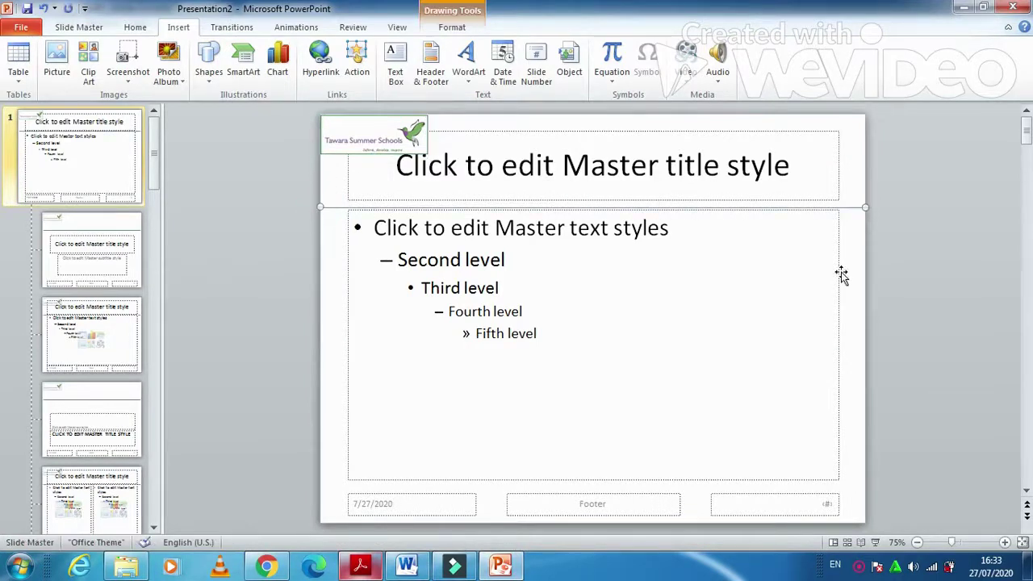
{"action": "left_click", "coordinate": [133, 27]}
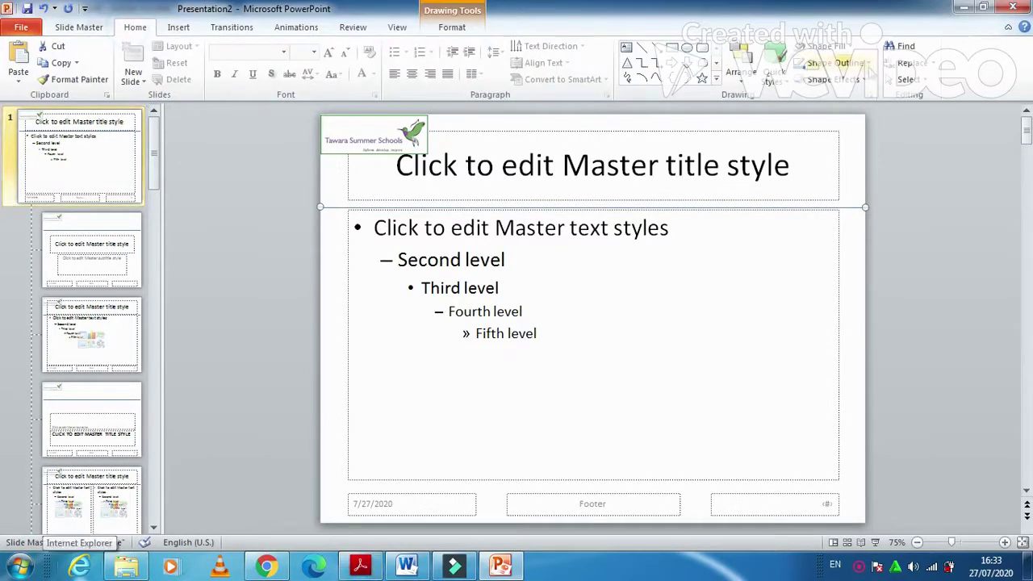
{"action": "left_click", "coordinate": [868, 68]}
{"action": "mouse_move", "coordinate": [833, 224]}
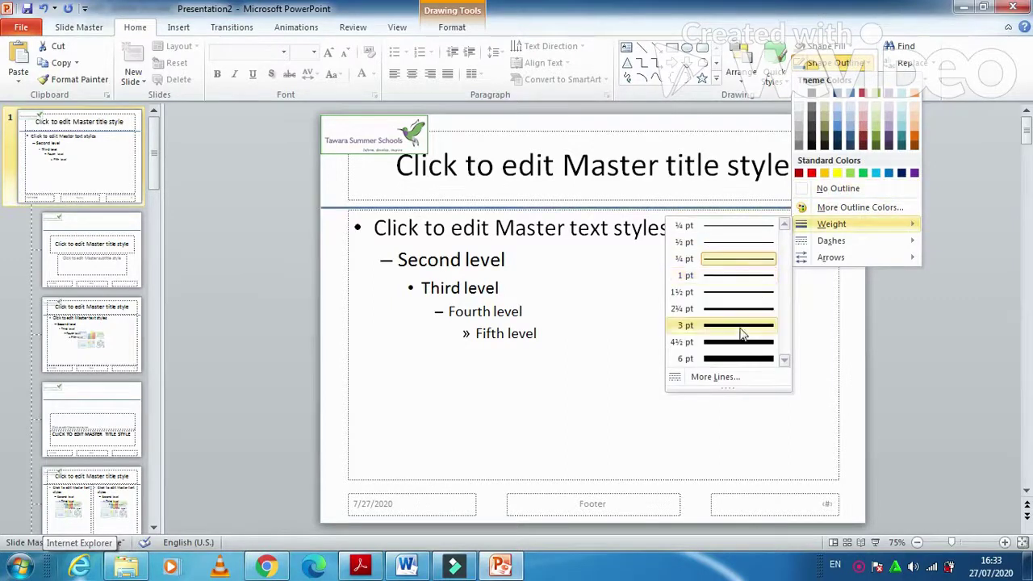
{"action": "left_click", "coordinate": [742, 331]}
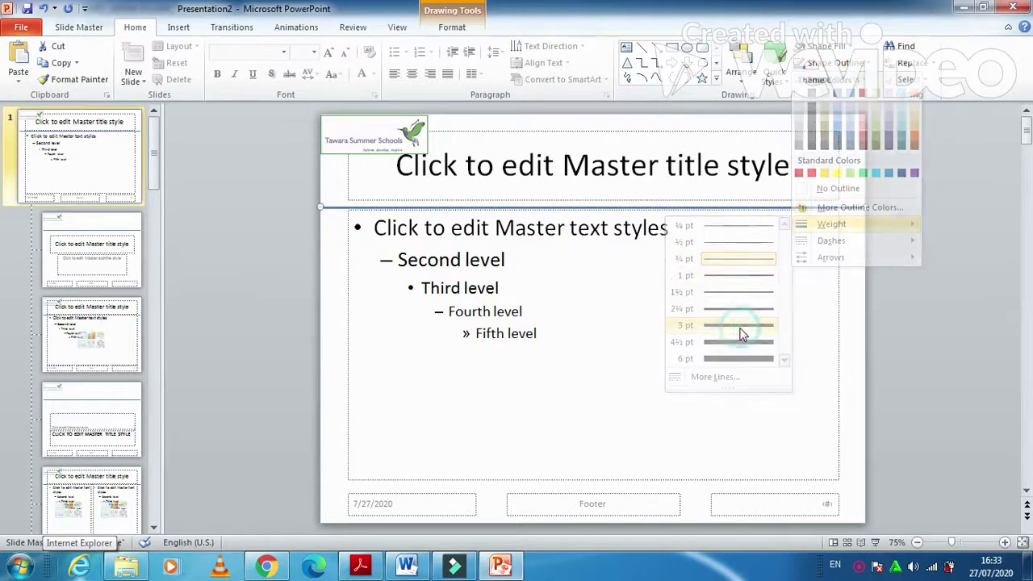
{"action": "left_click", "coordinate": [869, 70]}
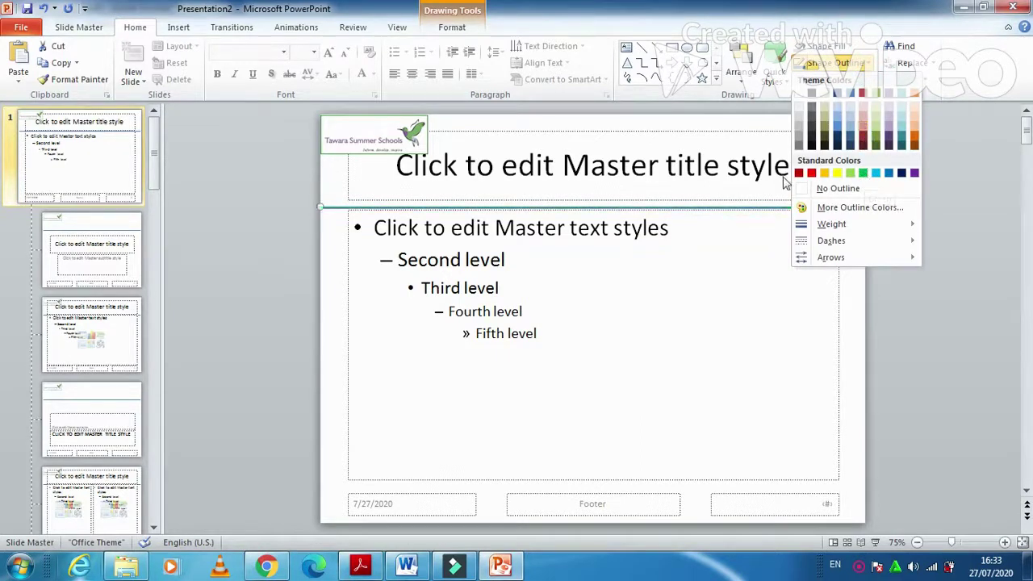
{"action": "left_click", "coordinate": [810, 174]}
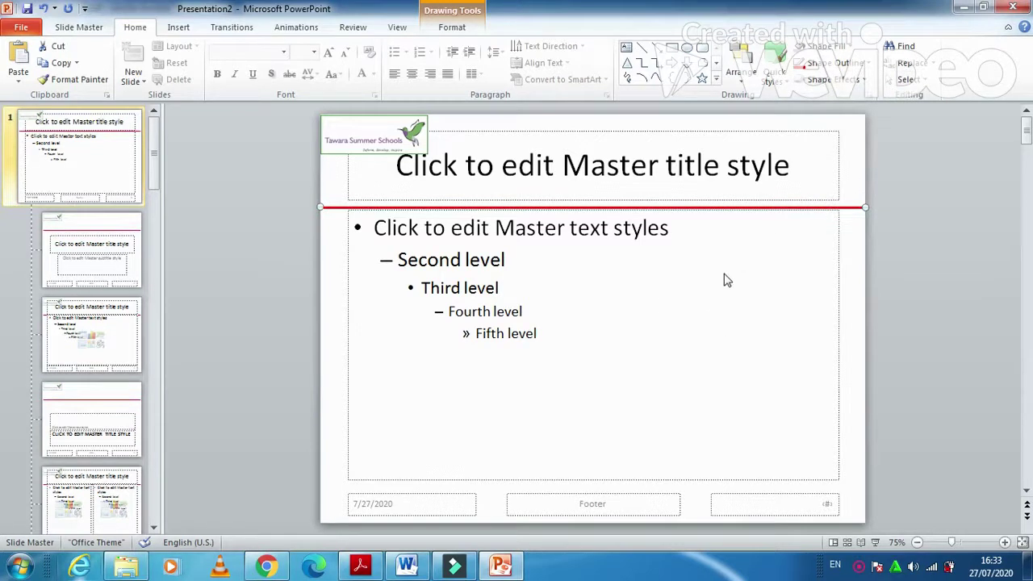
{"action": "left_click", "coordinate": [642, 48]}
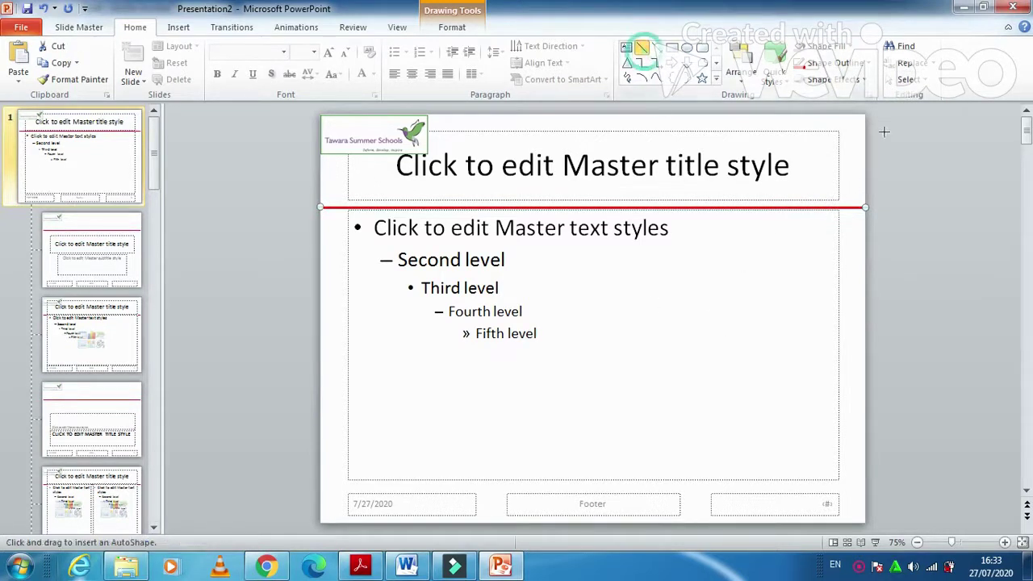
Step: Draw a vertical line down the slide's right side, coloured red and thicker
{"action": "left_click_drag", "start_coordinate": [839, 116], "coordinate": [837, 520]}
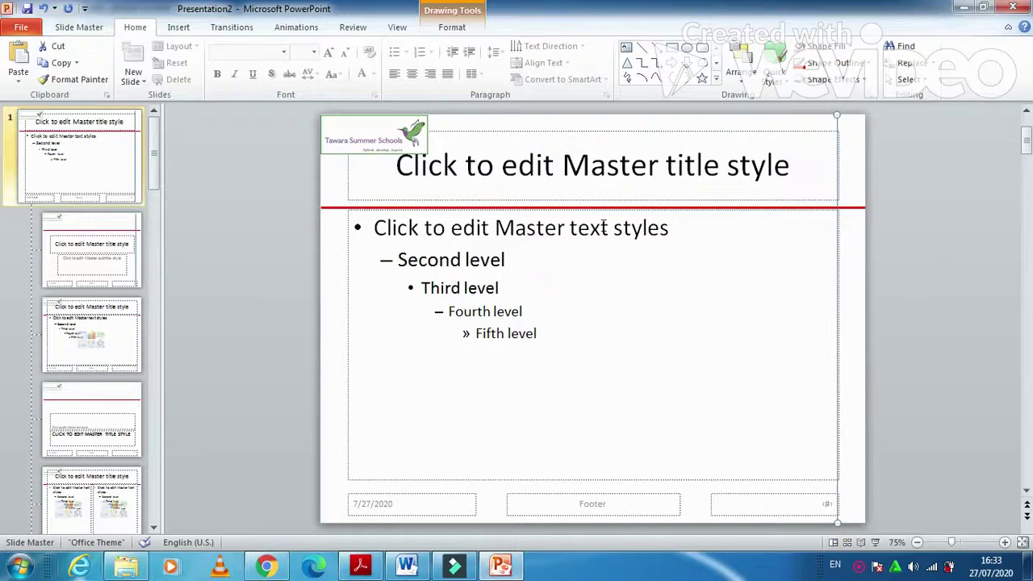
{"action": "left_click", "coordinate": [833, 63]}
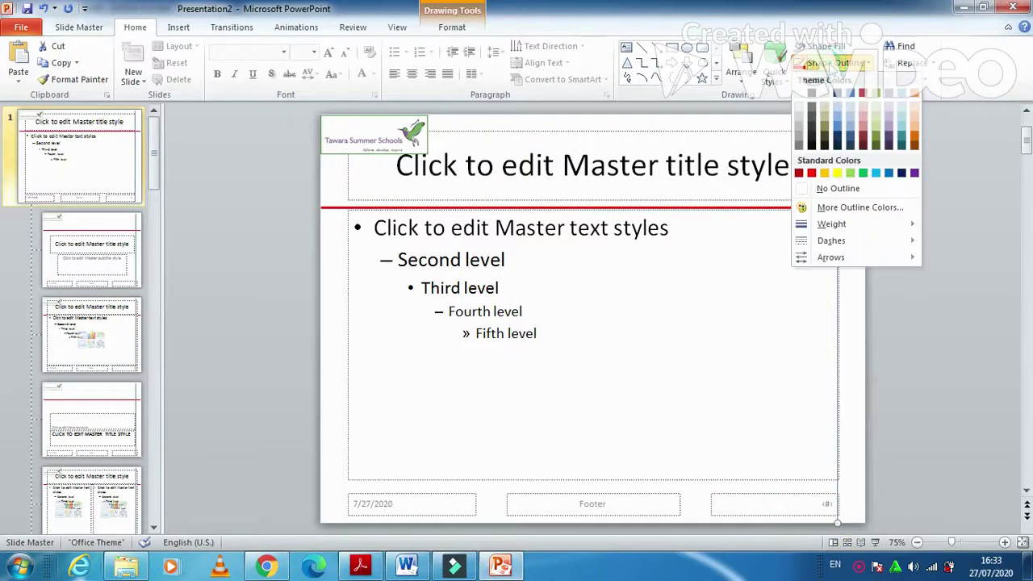
{"action": "left_click", "coordinate": [812, 173]}
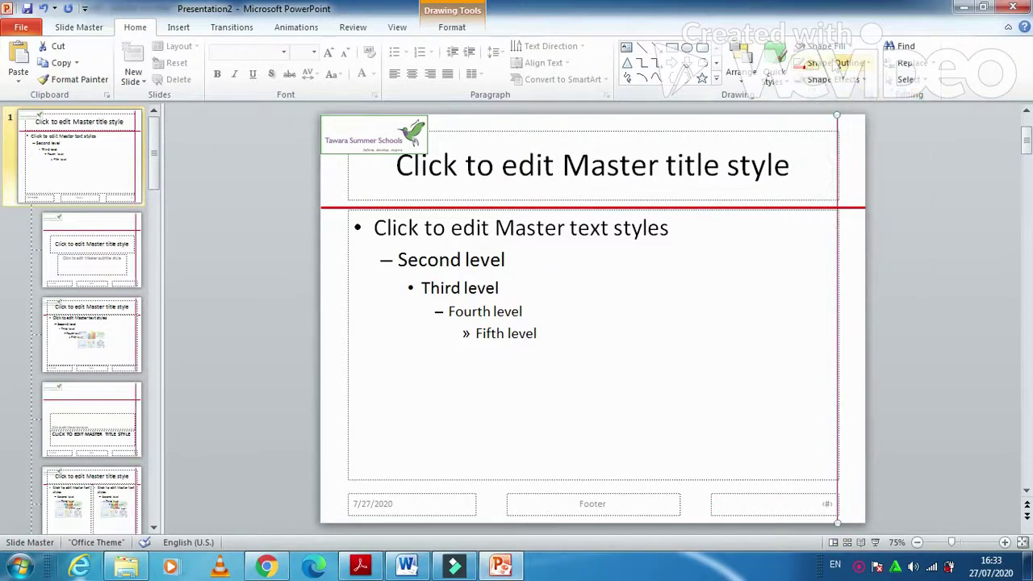
{"action": "left_click", "coordinate": [835, 62]}
{"action": "mouse_move", "coordinate": [832, 225]}
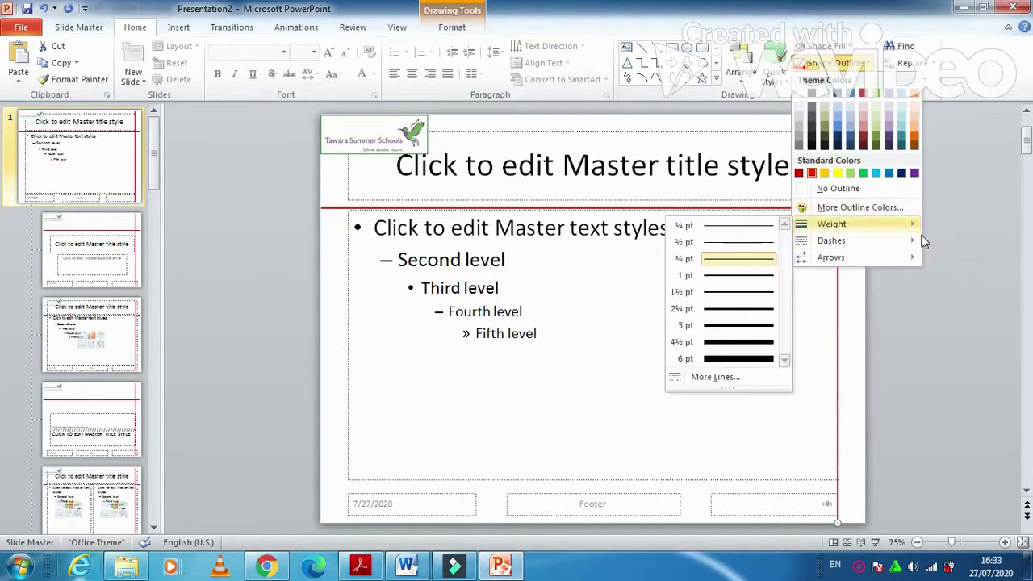
{"action": "left_click", "coordinate": [766, 349]}
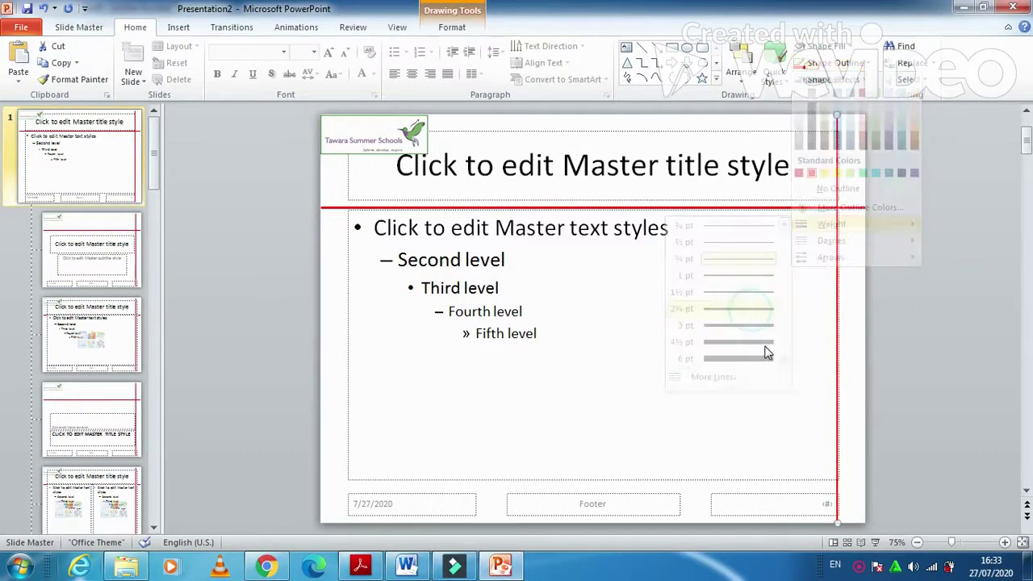
Step: Nudge the red vertical line slightly to the right with the arrow keys
{"action": "left_click", "coordinate": [836, 362]}
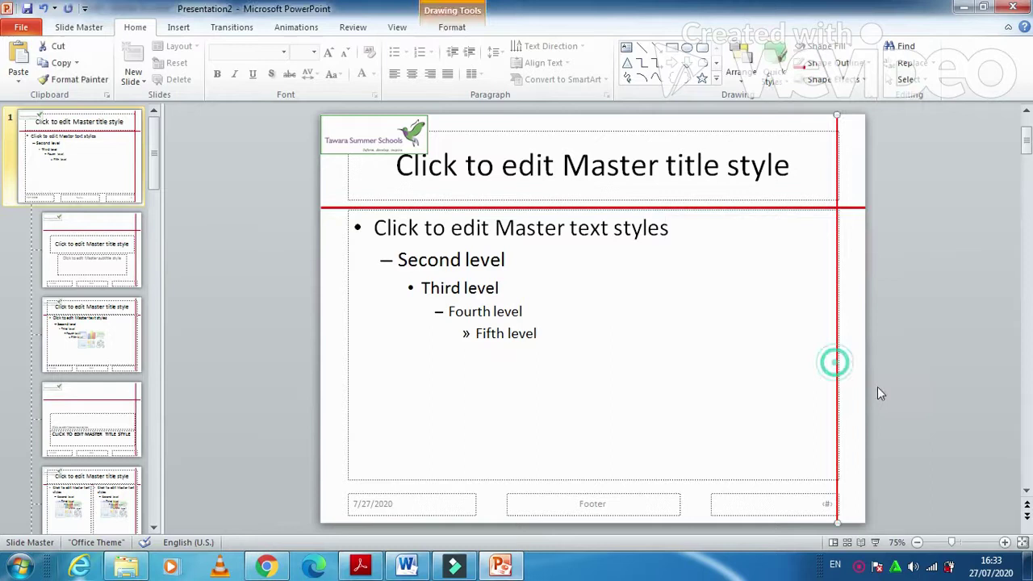
{"action": "key", "text": "Right"}
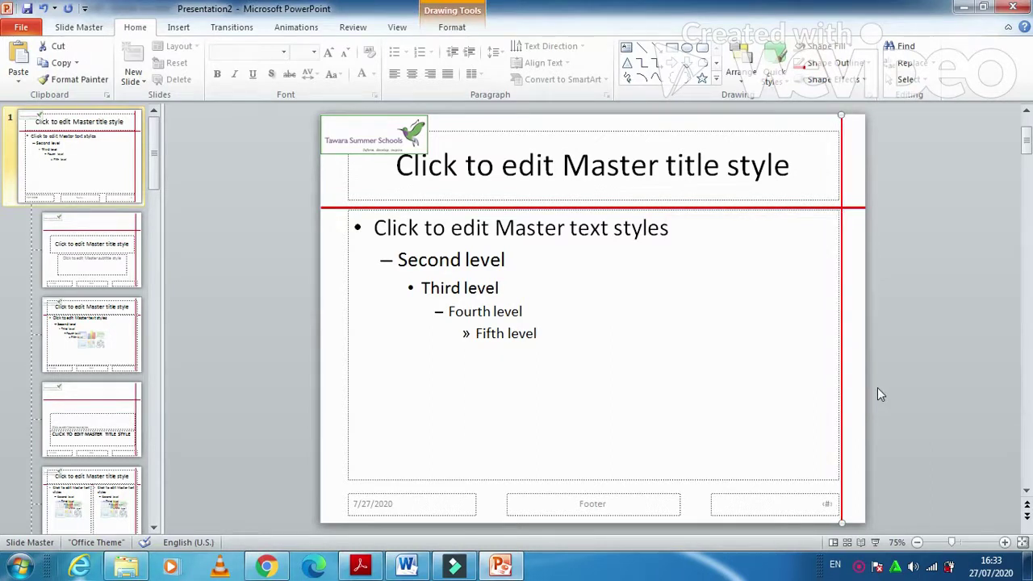
{"action": "key", "text": "Right"}
{"action": "key", "text": "Left"}
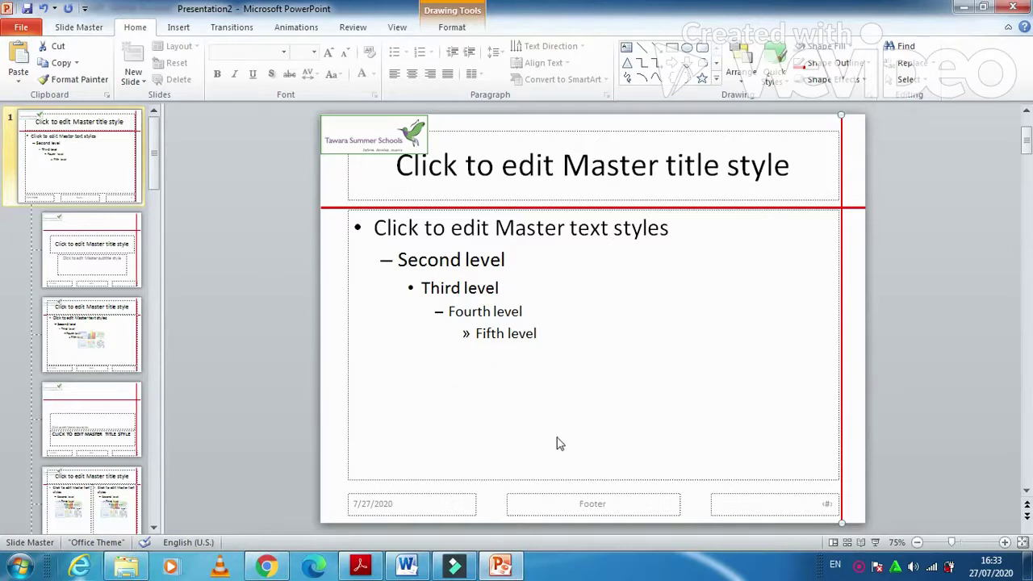
{"action": "left_click", "coordinate": [175, 30]}
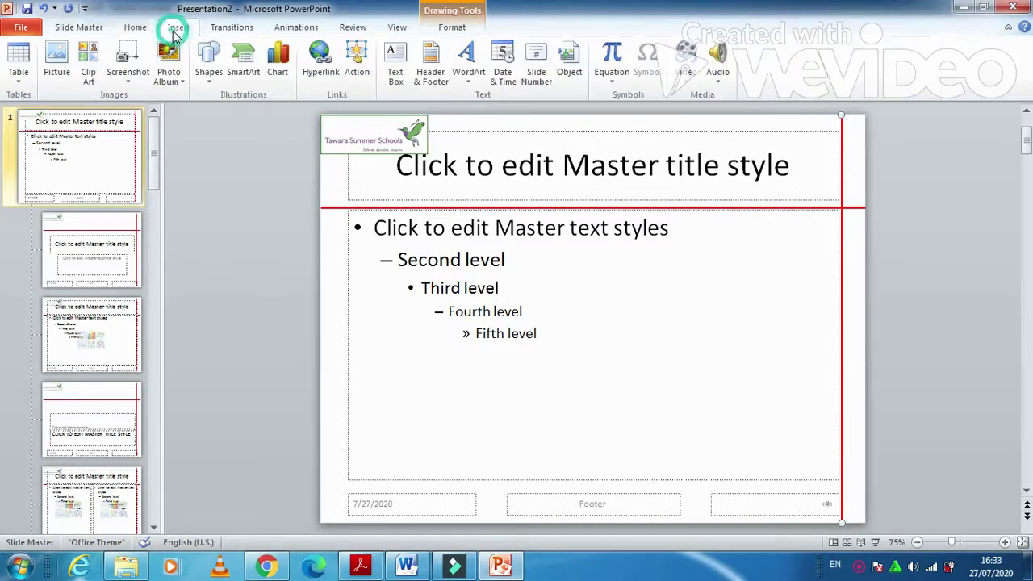
Step: Apply slide number, date and time, and footer to all slides, then view the exam paper
{"action": "left_click", "coordinate": [440, 73]}
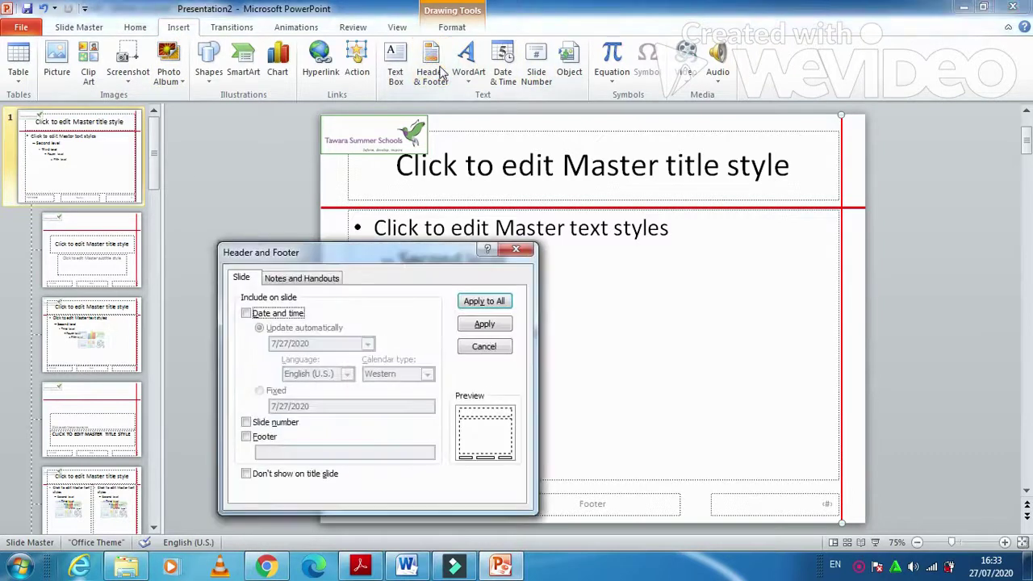
{"action": "left_click", "coordinate": [247, 422]}
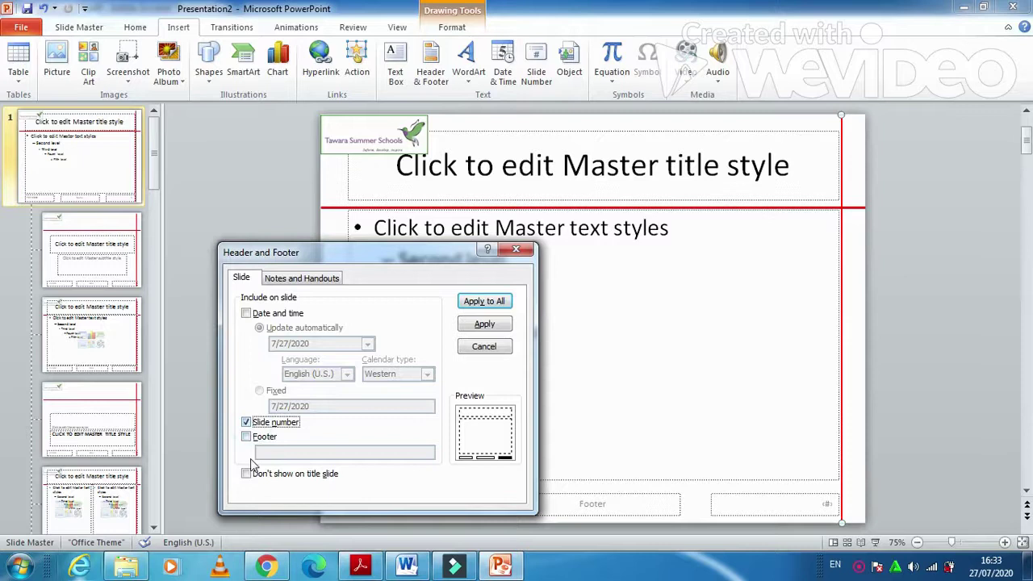
{"action": "left_click", "coordinate": [246, 314]}
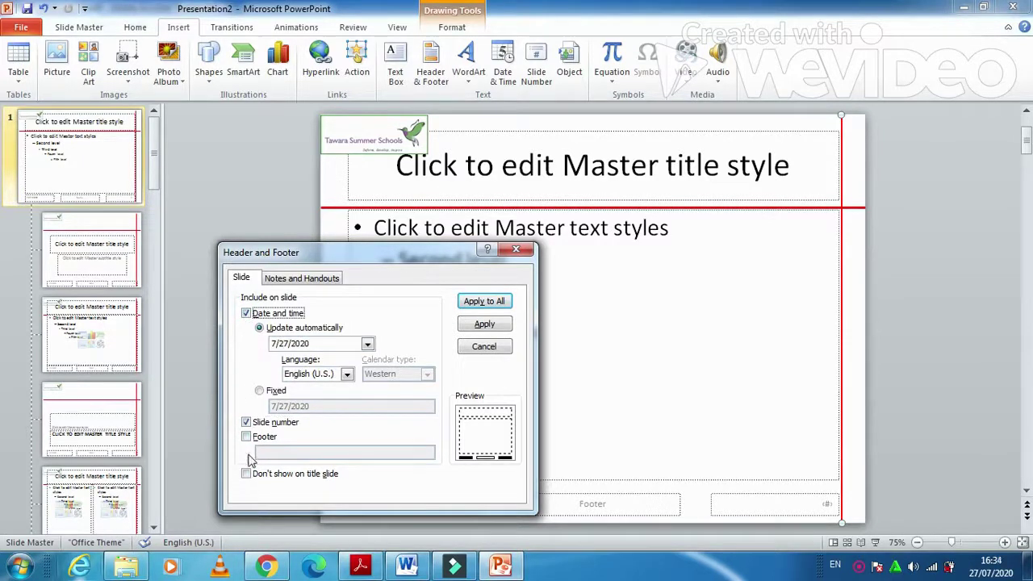
{"action": "left_click", "coordinate": [247, 437]}
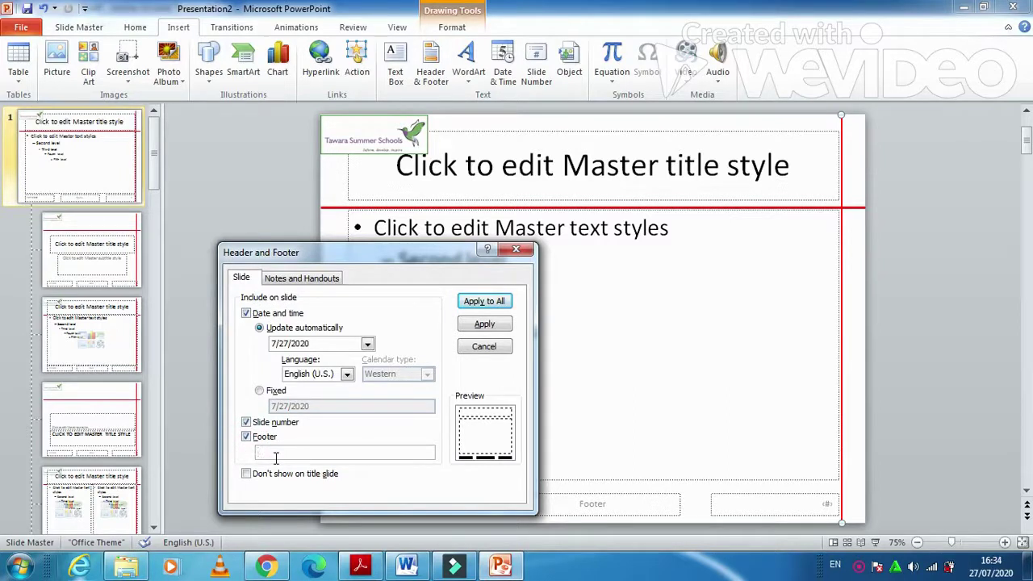
{"action": "left_click", "coordinate": [484, 301]}
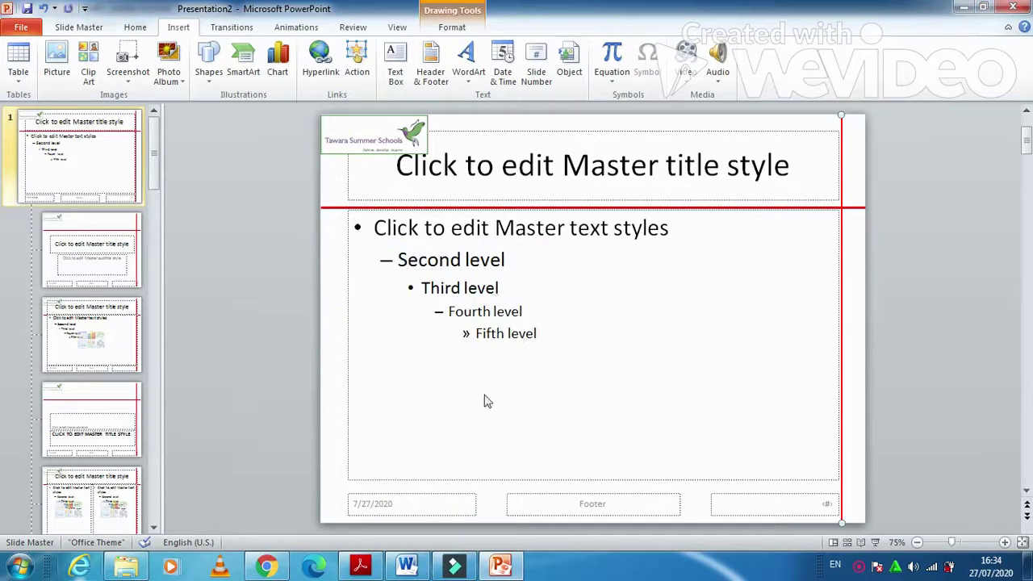
{"action": "left_click", "coordinate": [363, 565]}
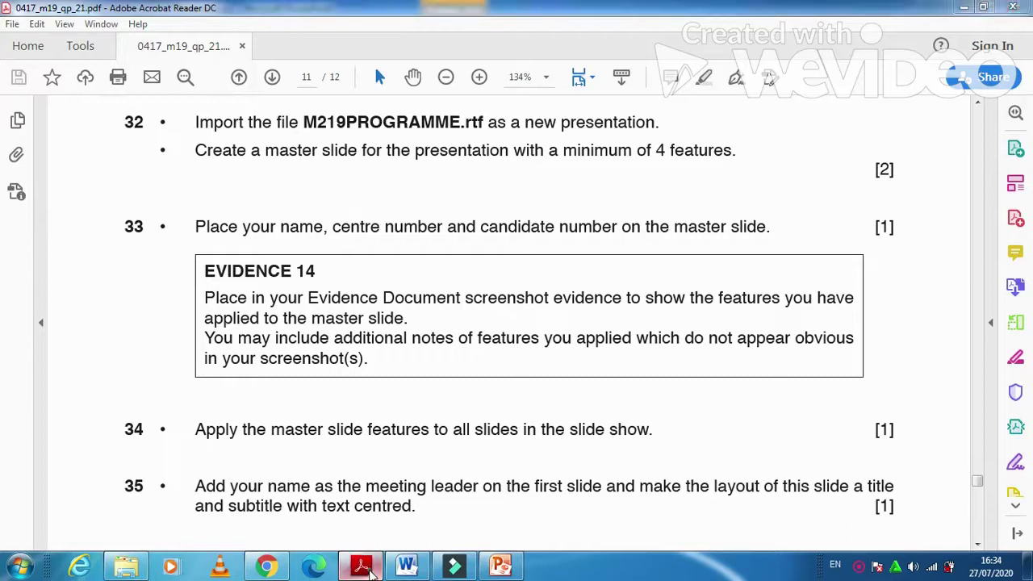
Step: Switch from Acrobat Reader back to the PowerPoint slide master
{"action": "left_click", "coordinate": [370, 570]}
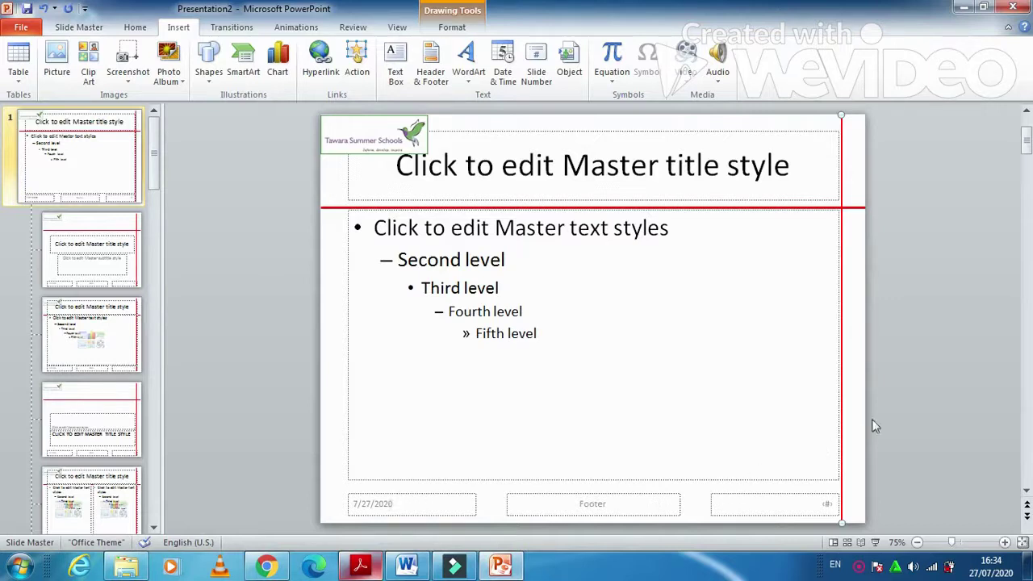
Step: Apply the Split transition to the slide master's title, then recheck the exam paper in Acrobat
{"action": "left_click", "coordinate": [796, 133]}
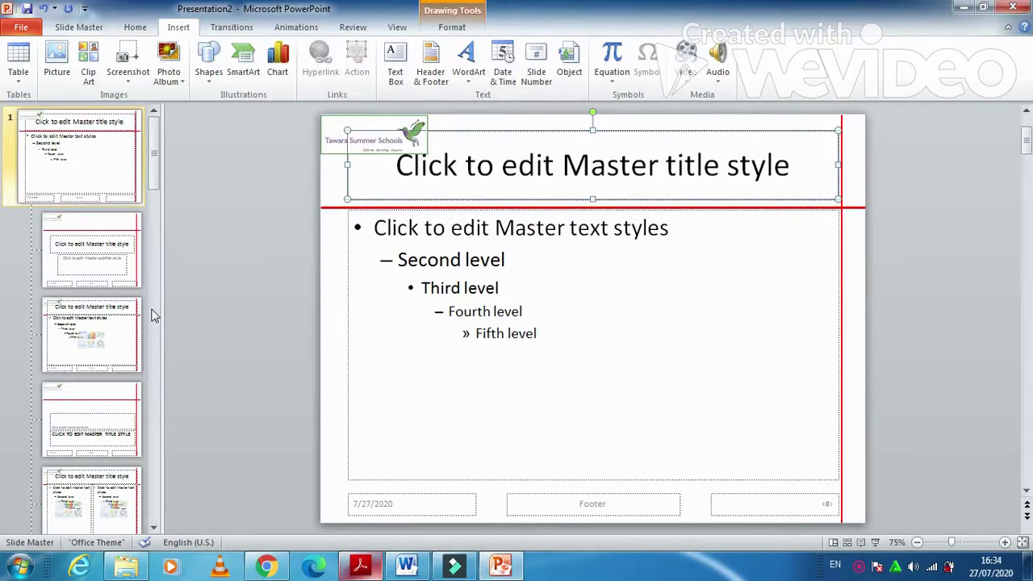
{"action": "left_click", "coordinate": [233, 27]}
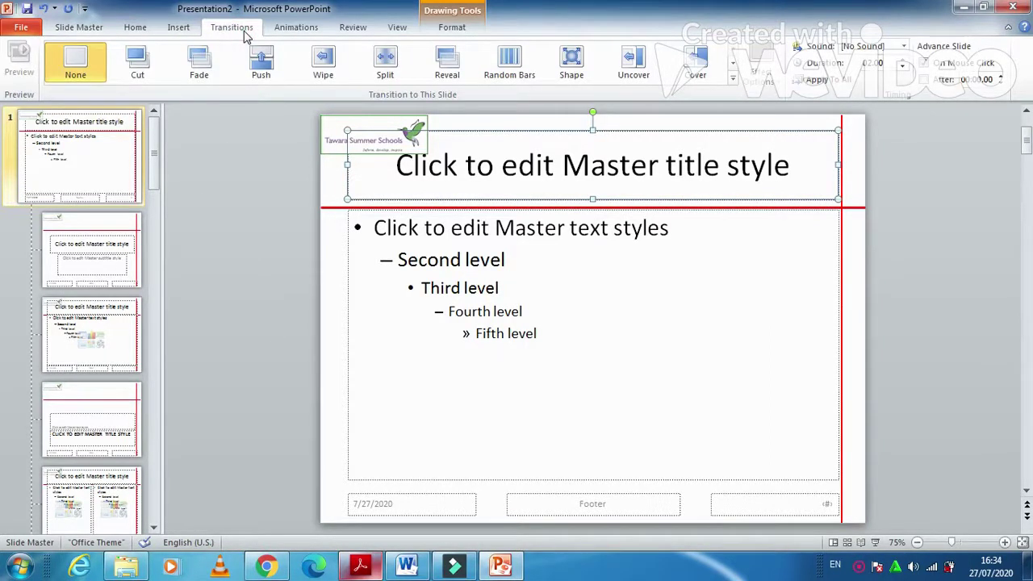
{"action": "left_click", "coordinate": [385, 63]}
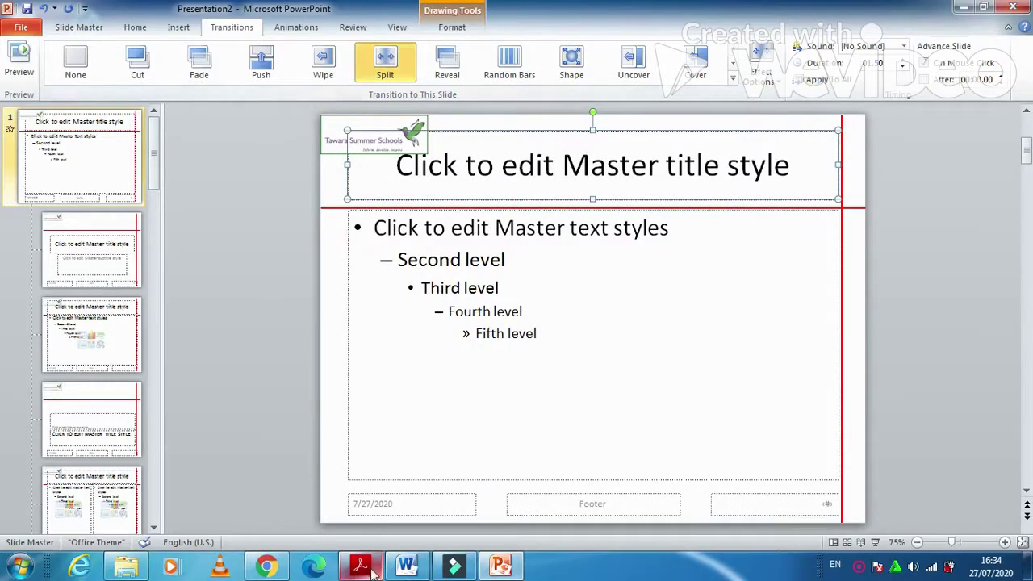
{"action": "left_click", "coordinate": [361, 567]}
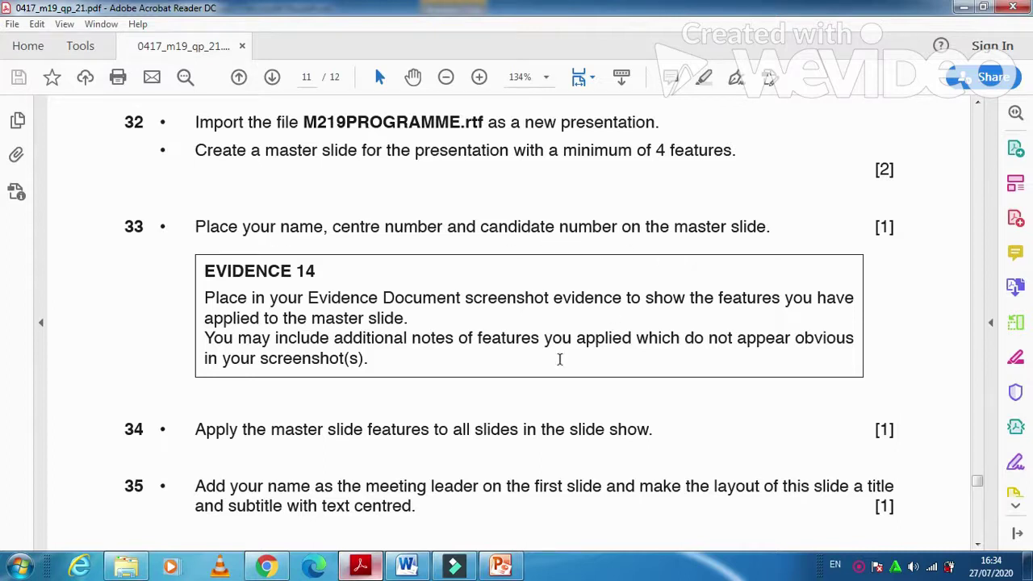
{"action": "left_click", "coordinate": [361, 568]}
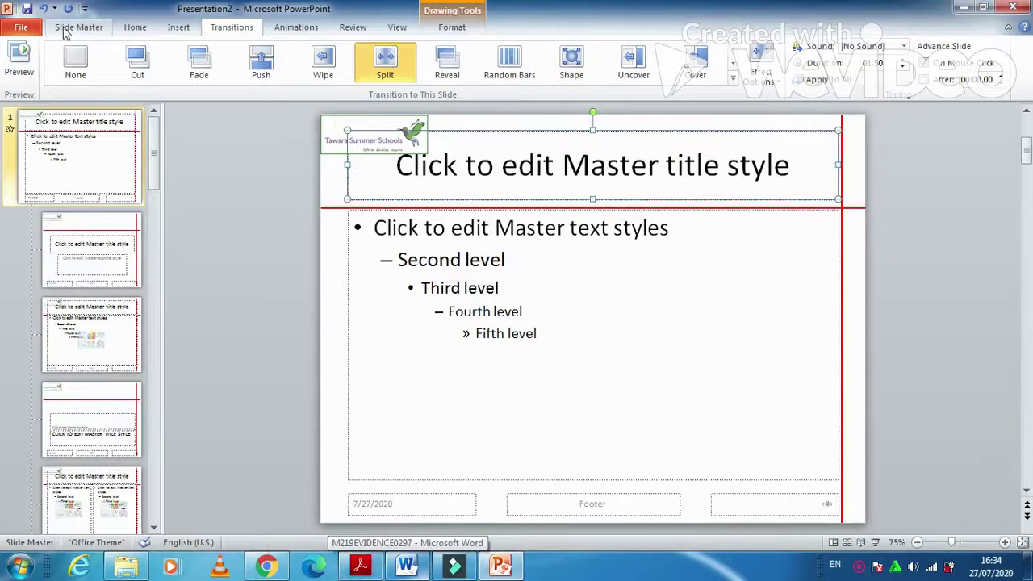
Step: Add a footer with the candidate's name, centre number and candidate number, applied to all slides
{"action": "left_click", "coordinate": [121, 28]}
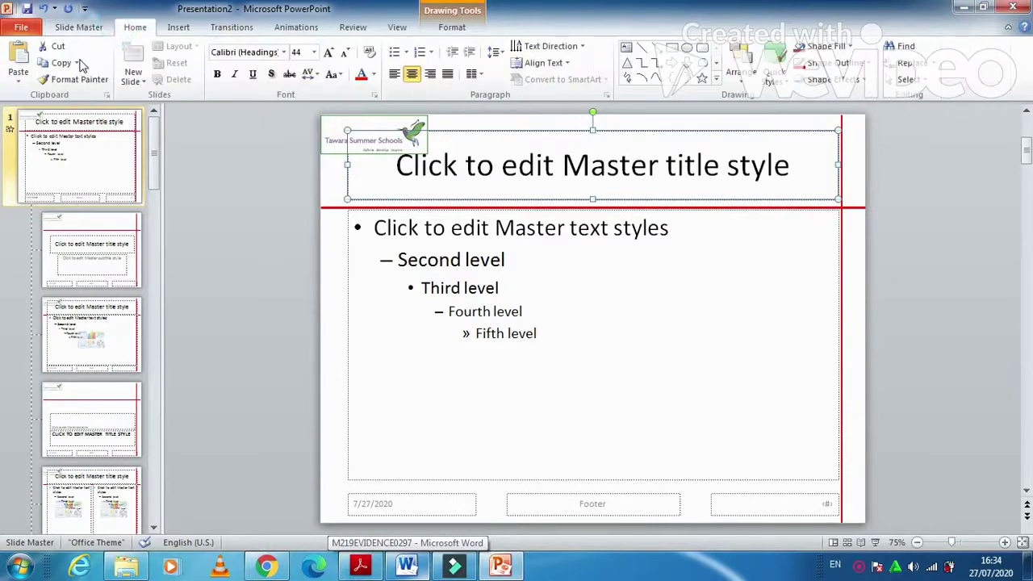
{"action": "left_click", "coordinate": [179, 28]}
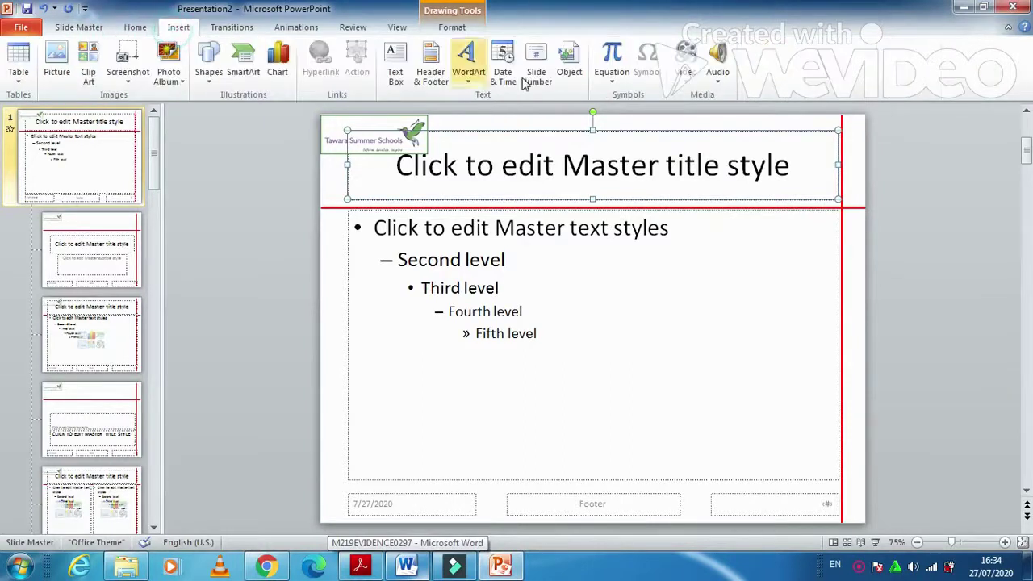
{"action": "left_click", "coordinate": [428, 63]}
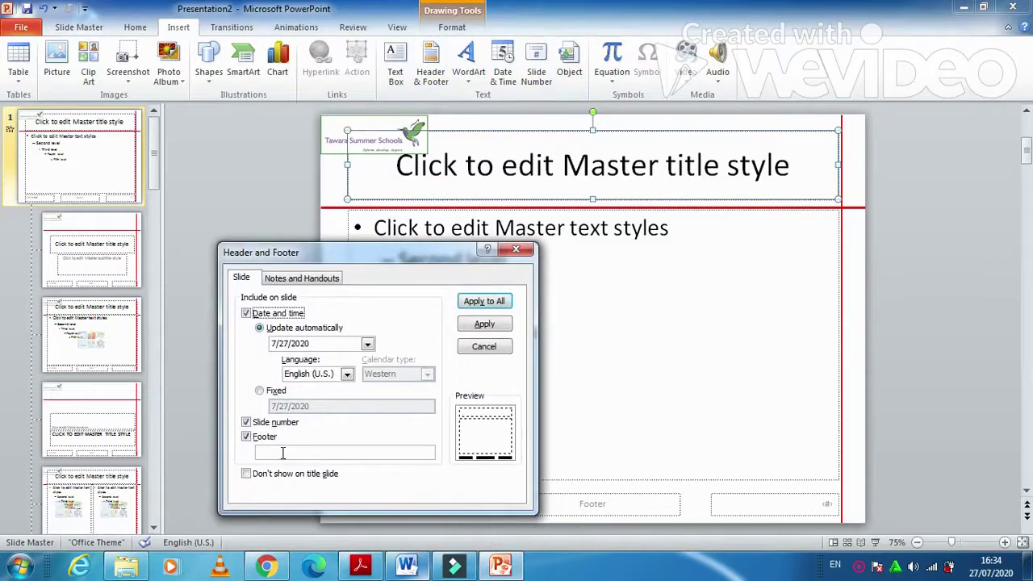
{"action": "left_click", "coordinate": [278, 452]}
{"action": "type", "text": "Fahim PK234 0297"}
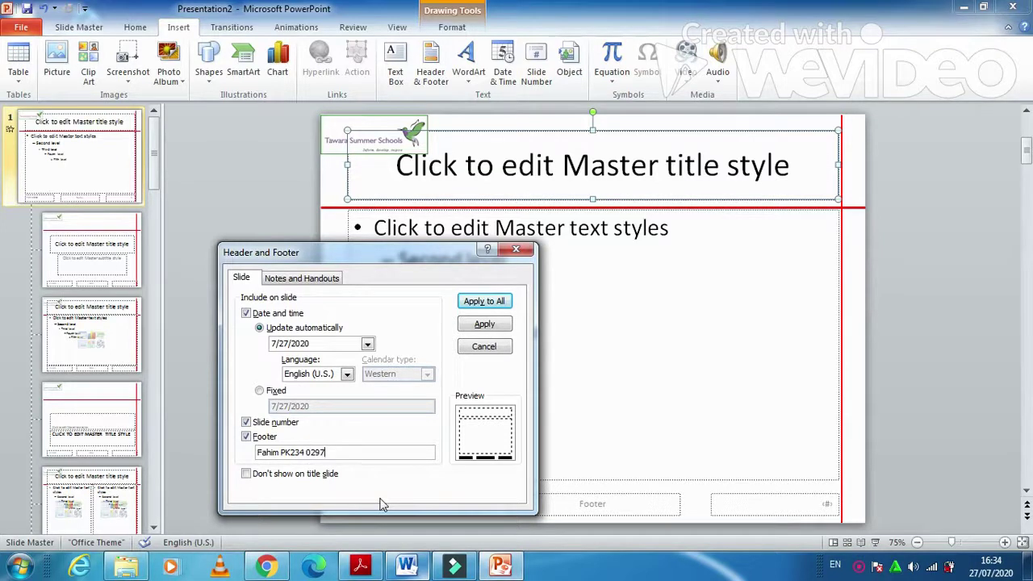
{"action": "left_click", "coordinate": [482, 300]}
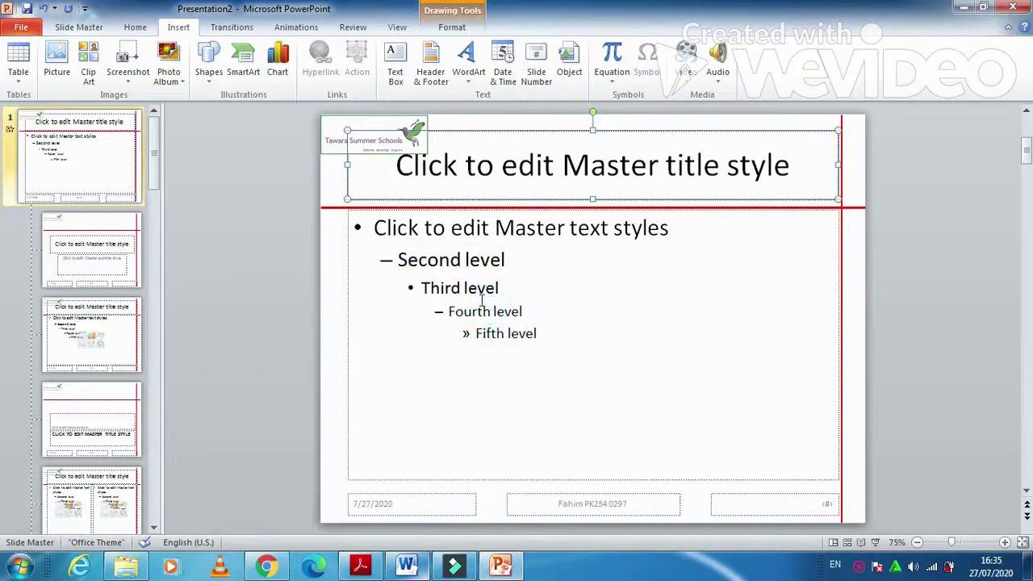
{"action": "left_click", "coordinate": [362, 565]}
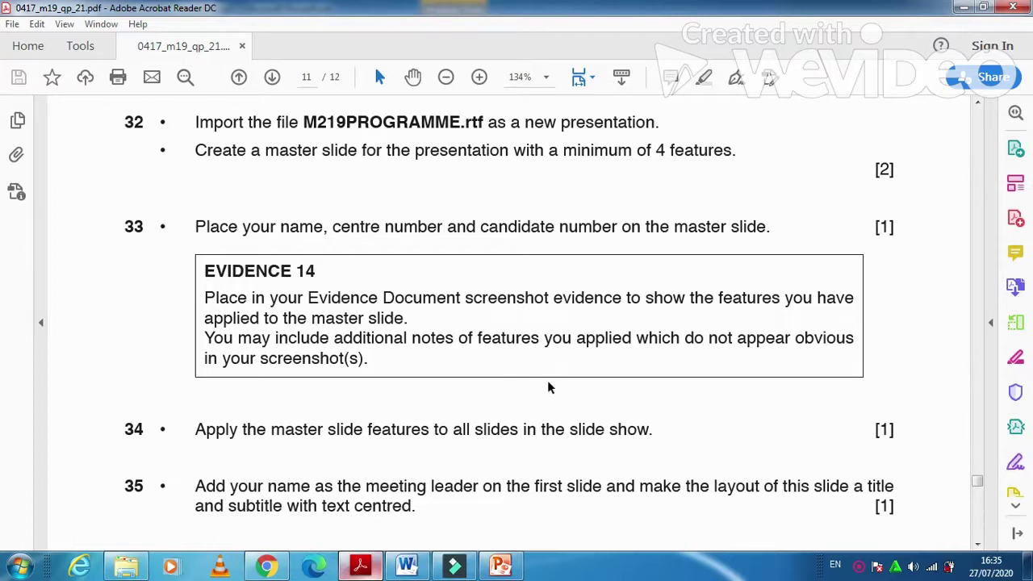
{"action": "left_click", "coordinate": [500, 565]}
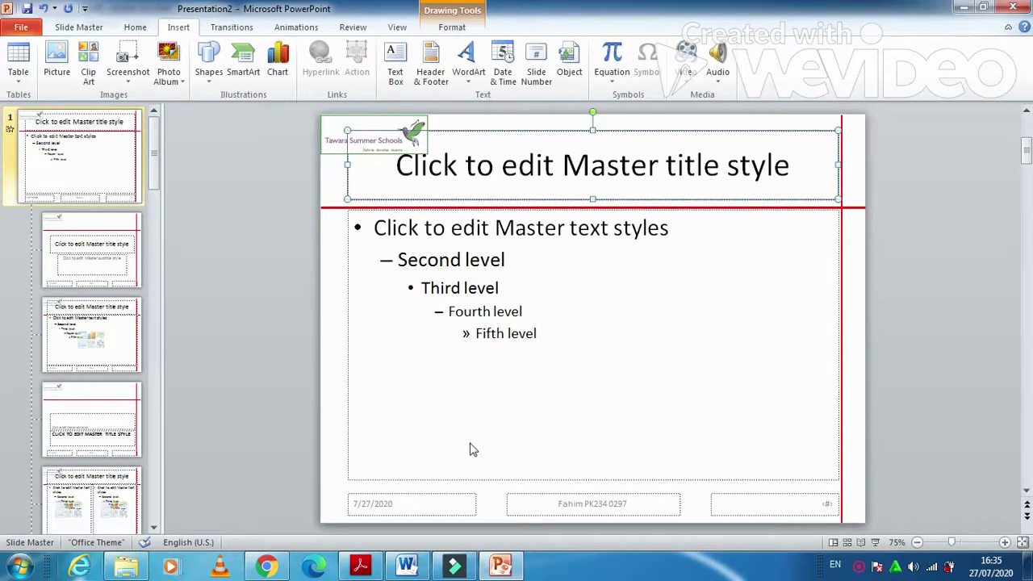
Step: Paste the slide master screenshot under 'Evidence 14:' in the Word evidence document
{"action": "left_click", "coordinate": [409, 565]}
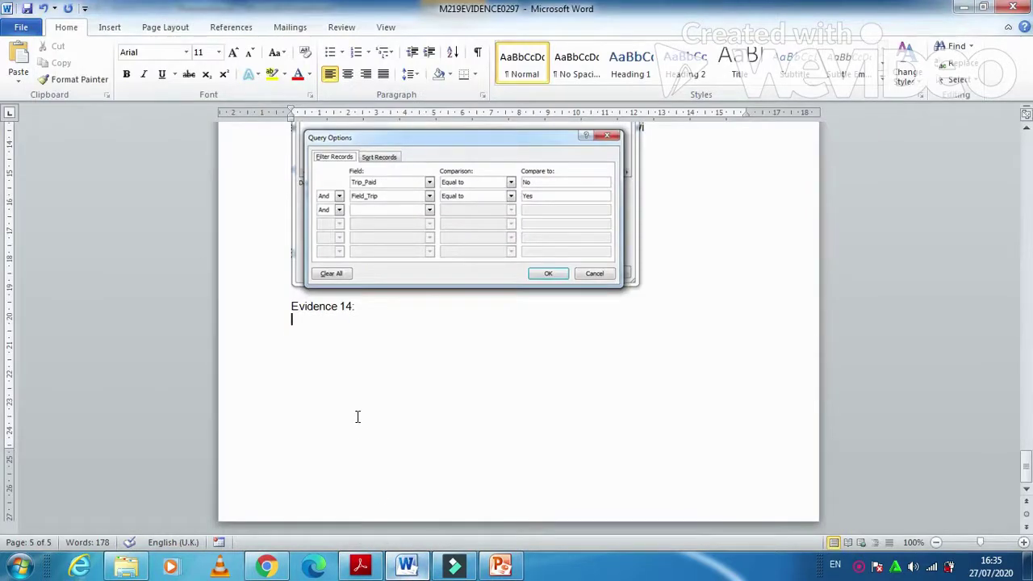
{"action": "key", "text": "ctrl+v"}
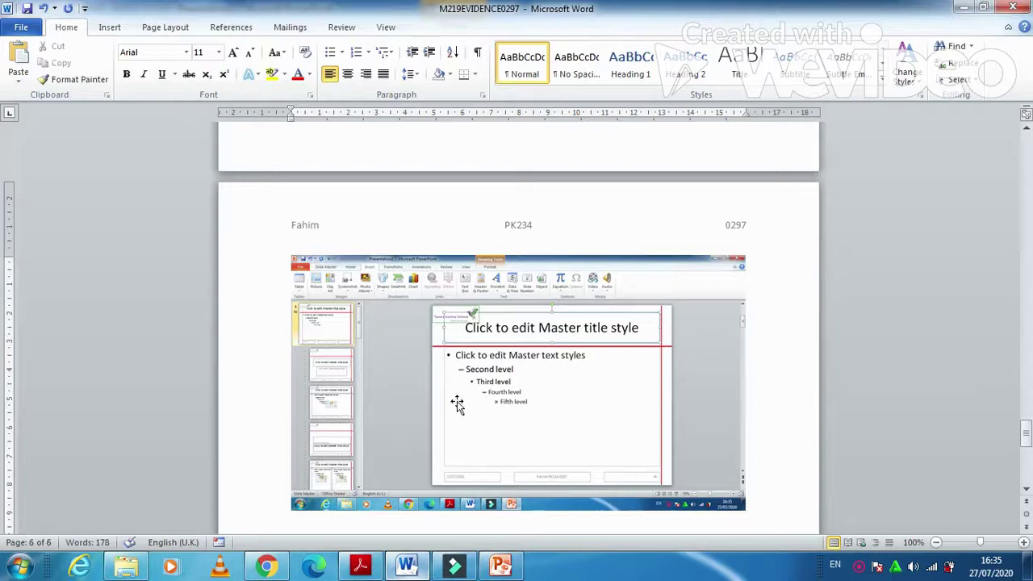
{"action": "left_click", "coordinate": [457, 404]}
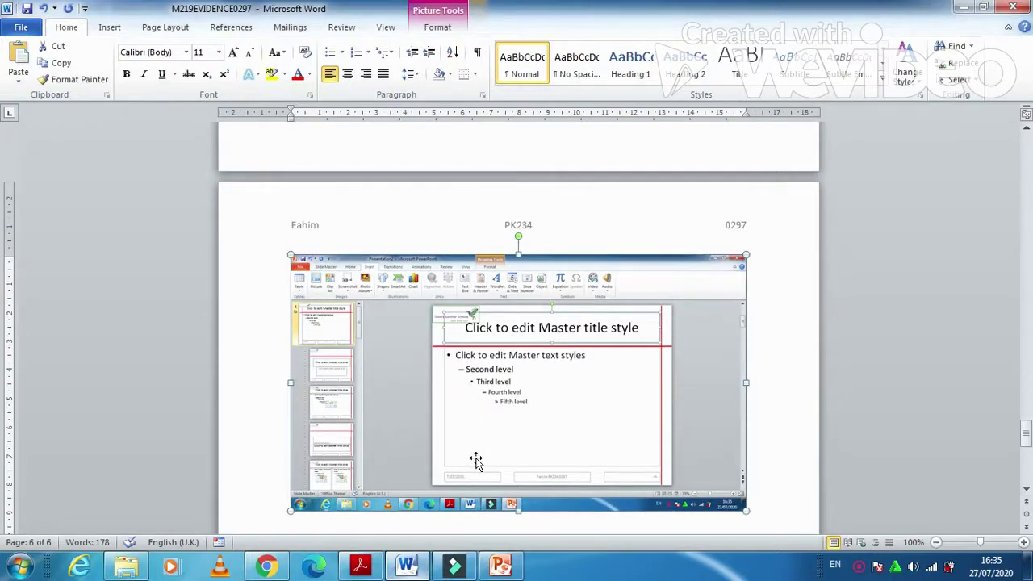
{"action": "scroll", "coordinate": [458, 439], "scroll_direction": "down", "scroll_amount": 2}
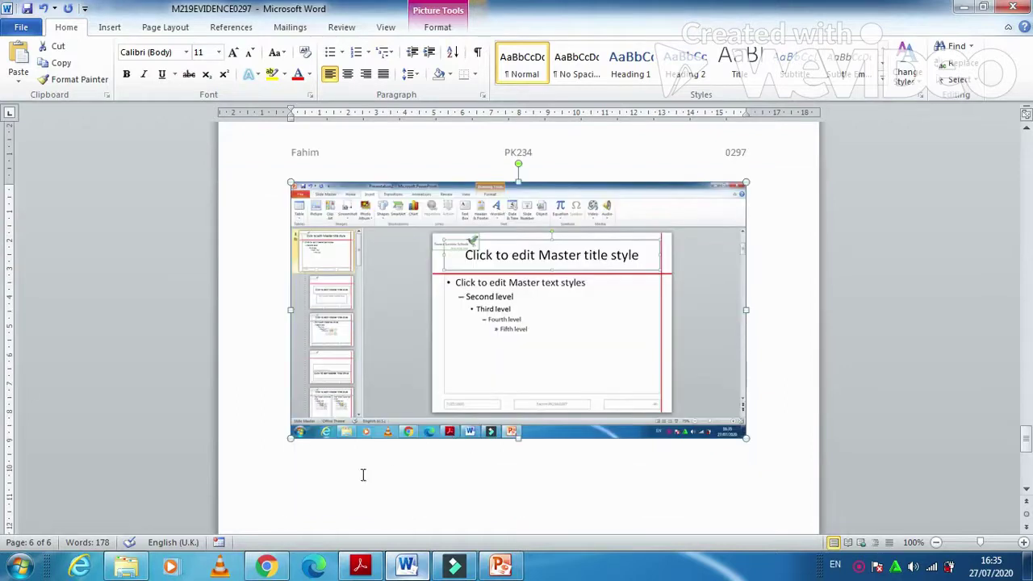
{"action": "left_click", "coordinate": [338, 478]}
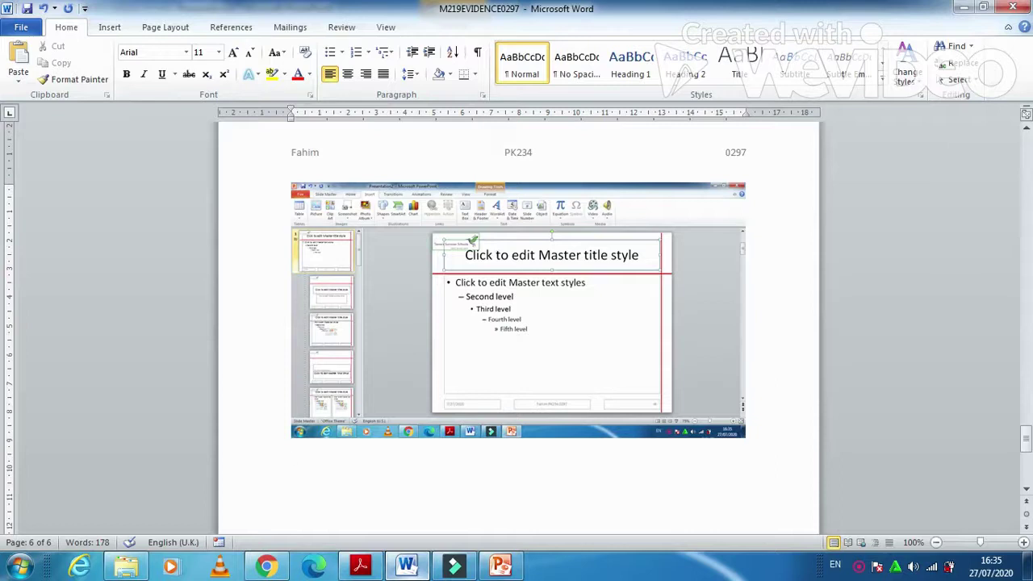
Step: Type numbered notes 1 and 2: lines included in red, and the inserted logo
{"action": "type", "text": "1-  In"}
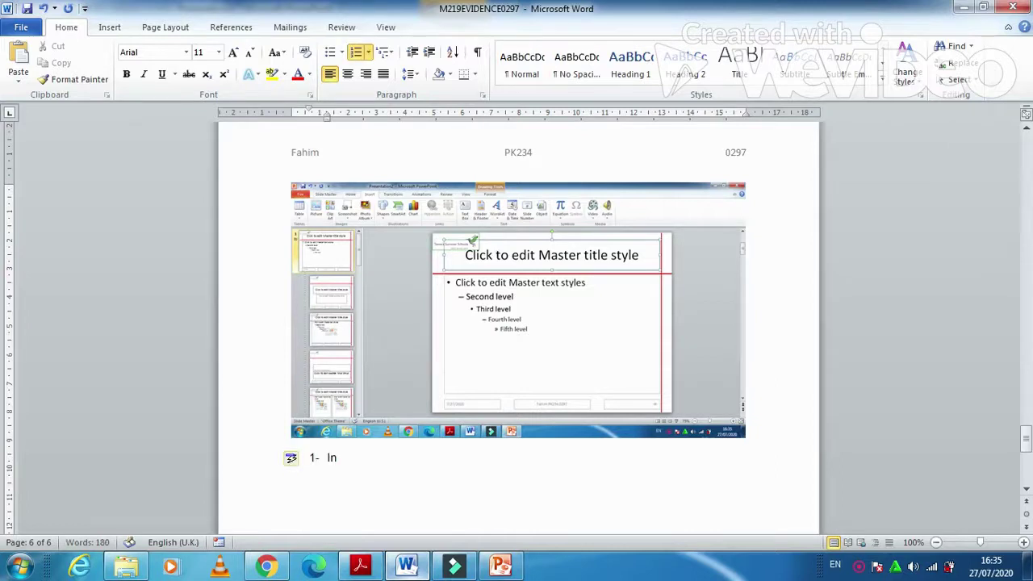
{"action": "type", "text": "cluded"}
{"action": "type", "text": " the Lines"}
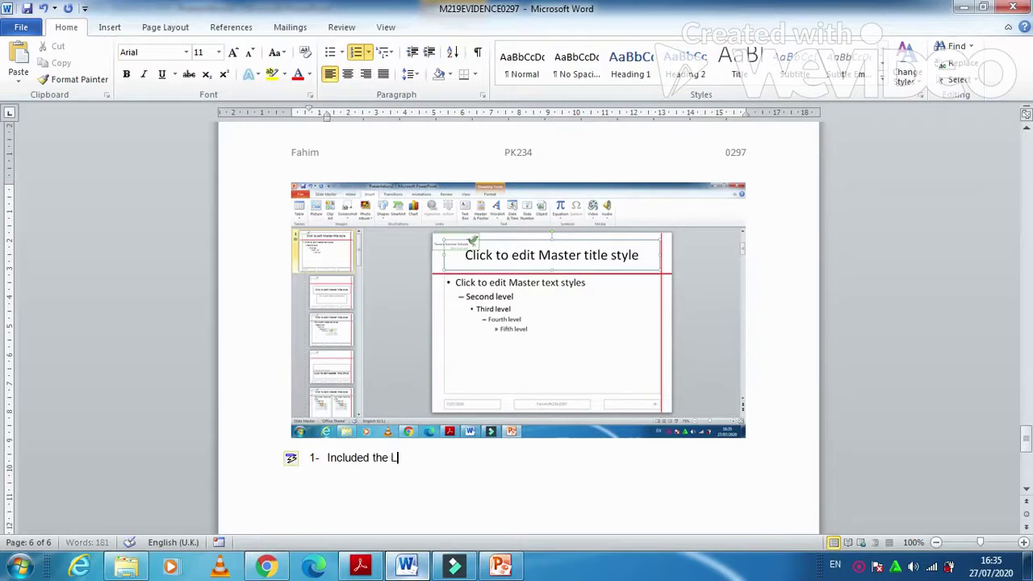
{"action": "type", "text": " with "}
{"action": "type", "text": "red colour and"}
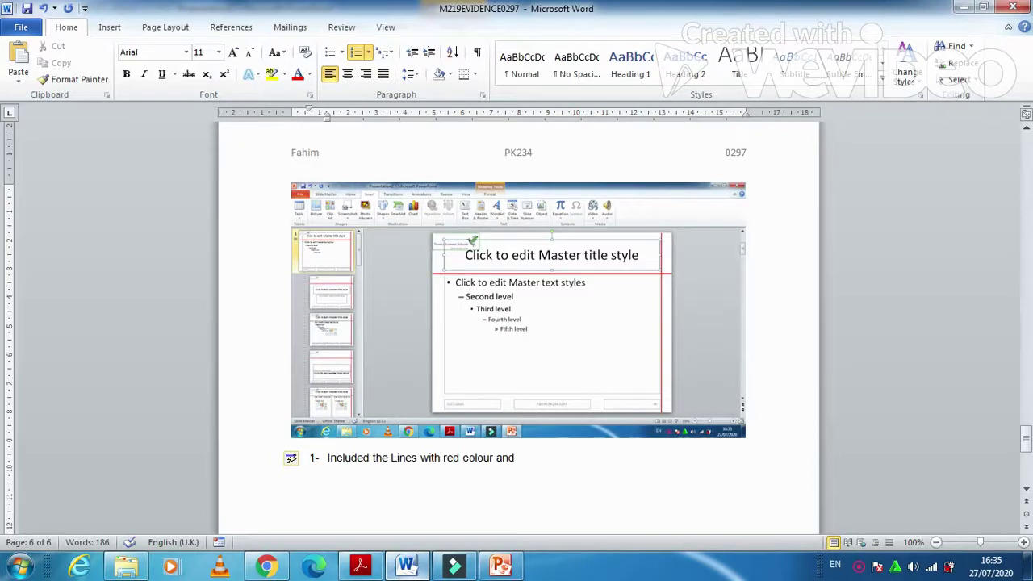
{"action": "key", "text": "BackSpace"}
{"action": "key", "text": "BackSpace"}
{"action": "key", "text": "BackSpace"}
{"action": "key", "text": "BackSpace"}
{"action": "key", "text": "Return"}
{"action": "type", "text": "i"}
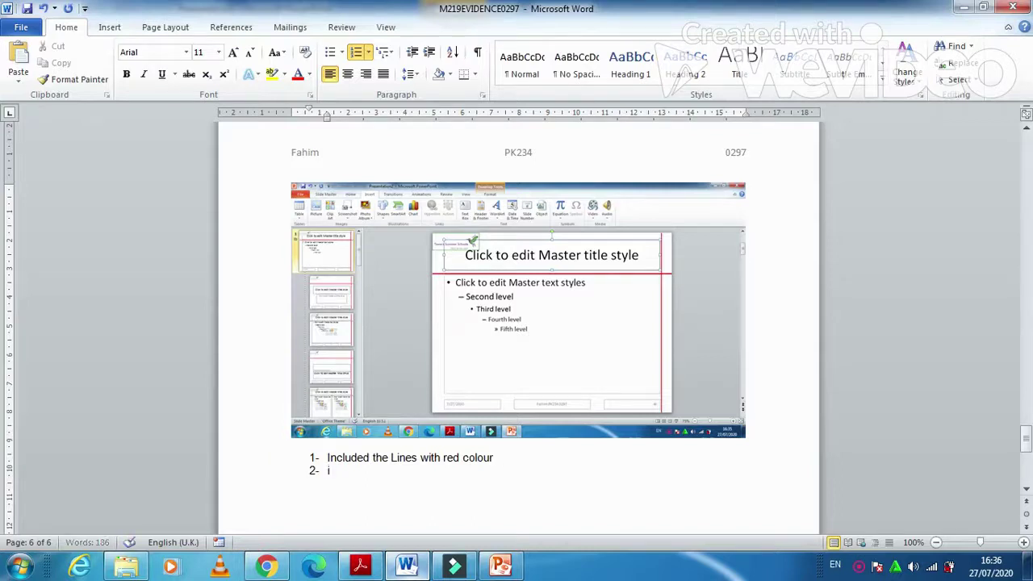
{"action": "type", "text": "nserted a"}
{"action": "type", "text": "logo"}
{"action": "key", "text": "Return"}
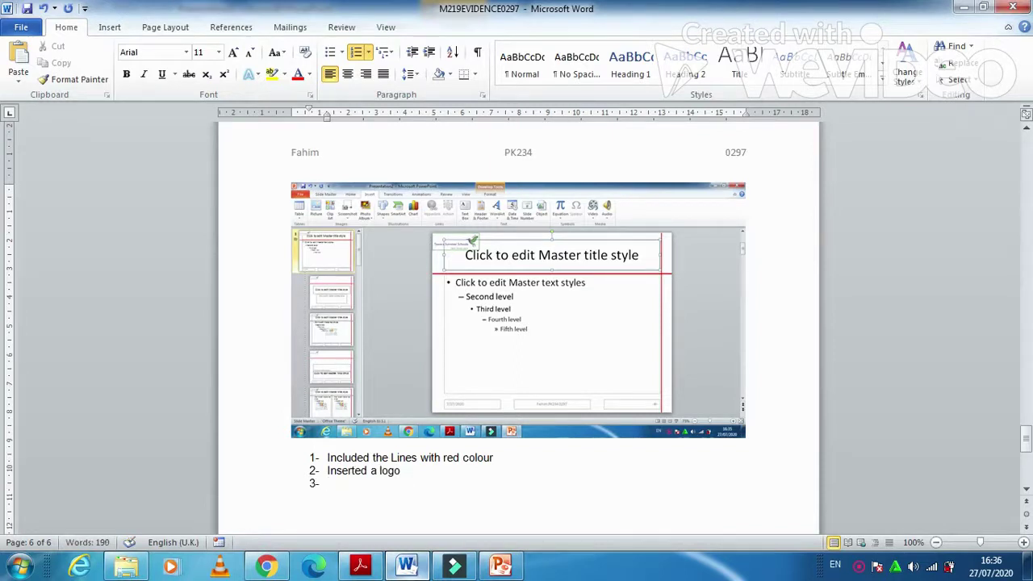
Step: Add notes 3 and 4: Split transition applied, slide number and date in the footer
{"action": "type", "text": "appl"}
{"action": "type", "text": "ied the t"}
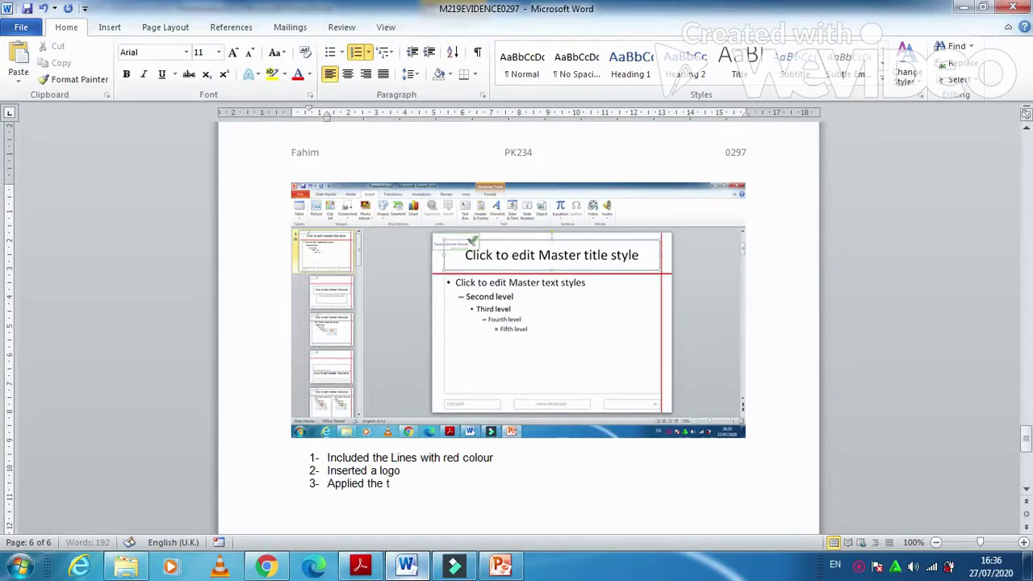
{"action": "type", "text": "ransition"}
{"action": "type", "text": " ("}
{"action": "type", "text": "Split"}
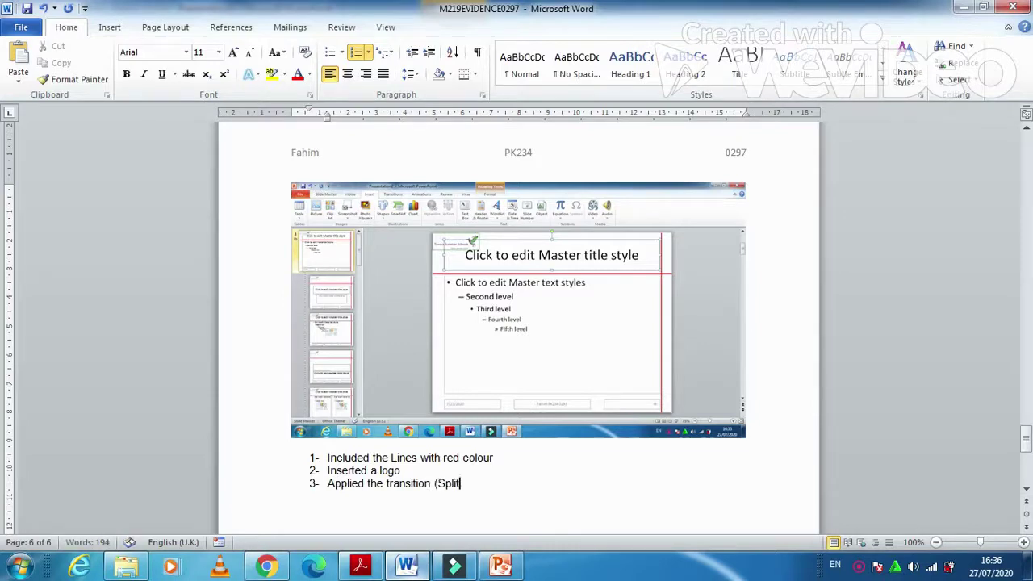
{"action": "type", "text": ")"}
{"action": "key", "text": "Return"}
{"action": "type", "text": "Inc"}
{"action": "type", "text": "lude "}
{"action": "type", "text": "d the s"}
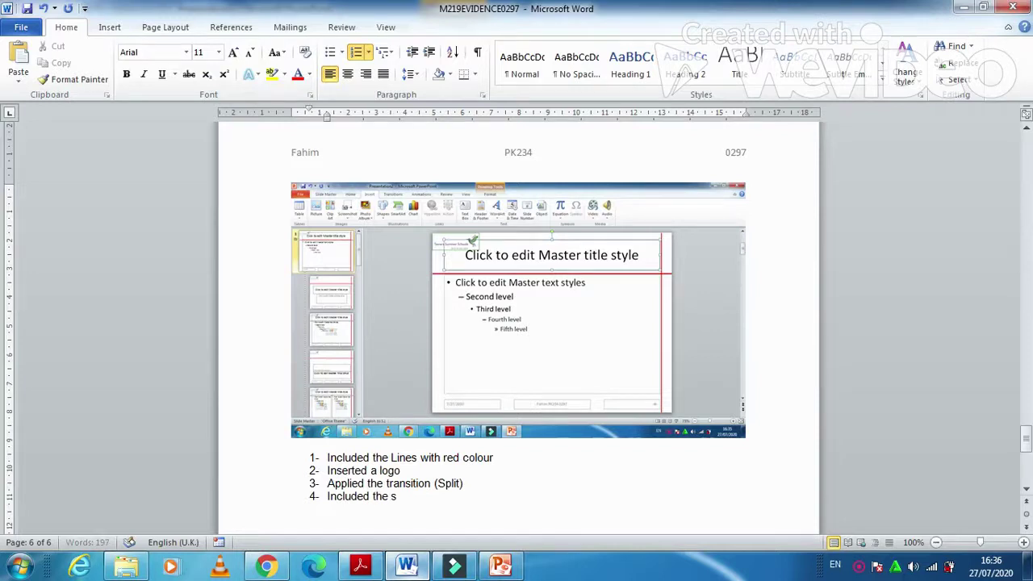
{"action": "type", "text": "lide numbe"}
{"action": "type", "text": "r an"}
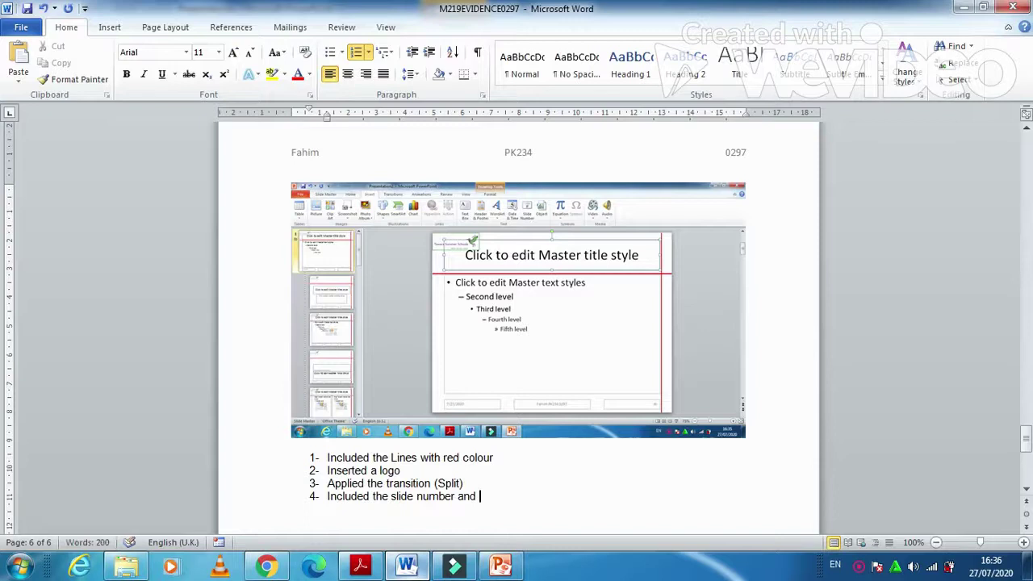
{"action": "type", "text": " date in"}
{"action": "type", "text": " the foot"}
{"action": "type", "text": "er of th"}
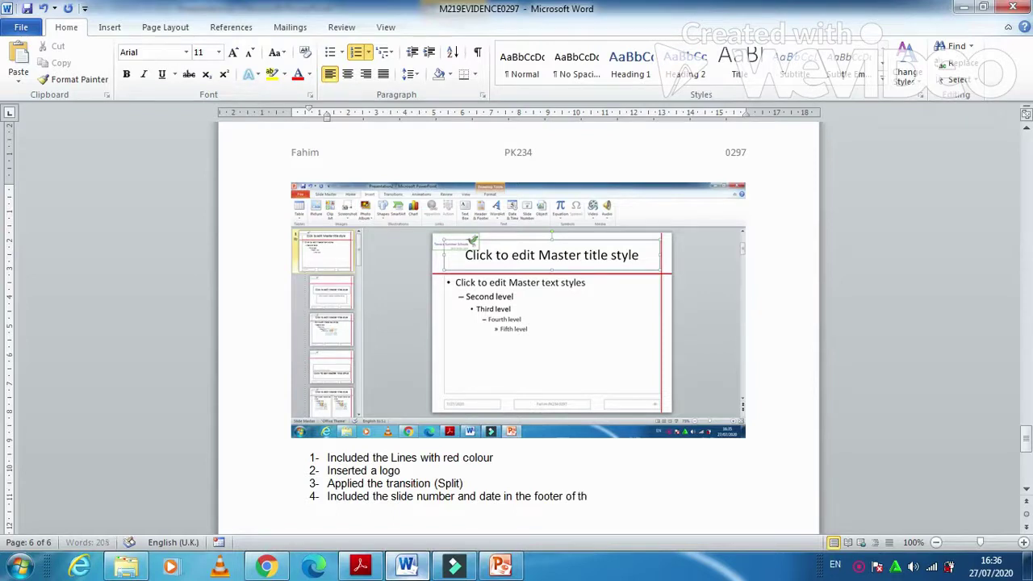
{"action": "type", "text": "e slide"}
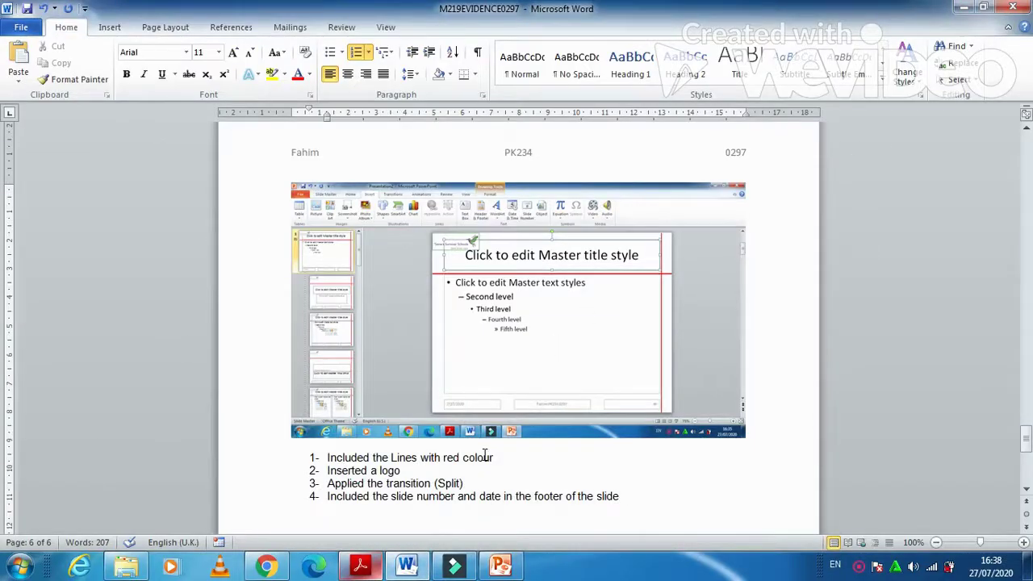
{"action": "left_click", "coordinate": [367, 569]}
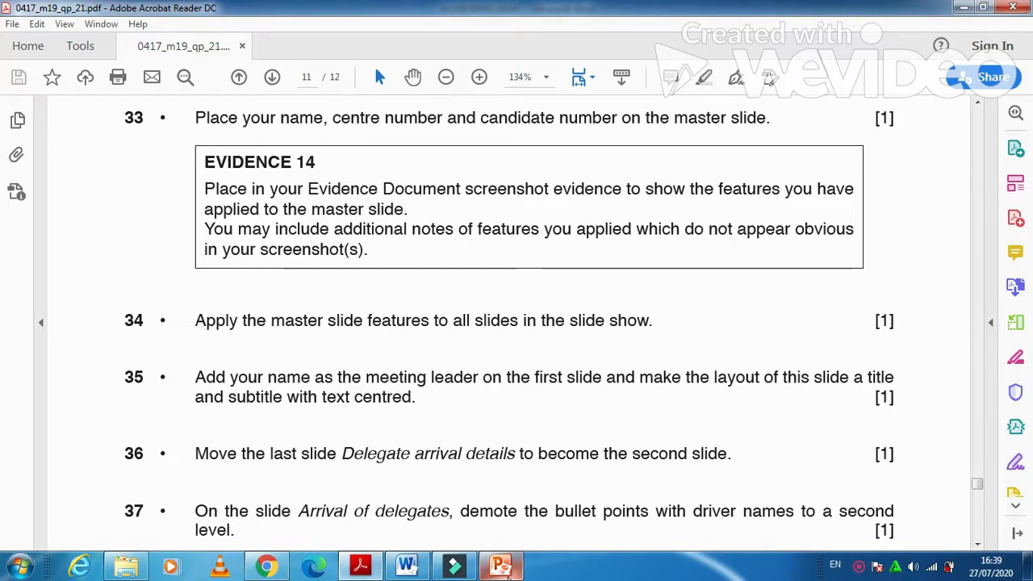
Step: Close the slide master into Normal view and select the first slide
{"action": "left_click", "coordinate": [507, 570]}
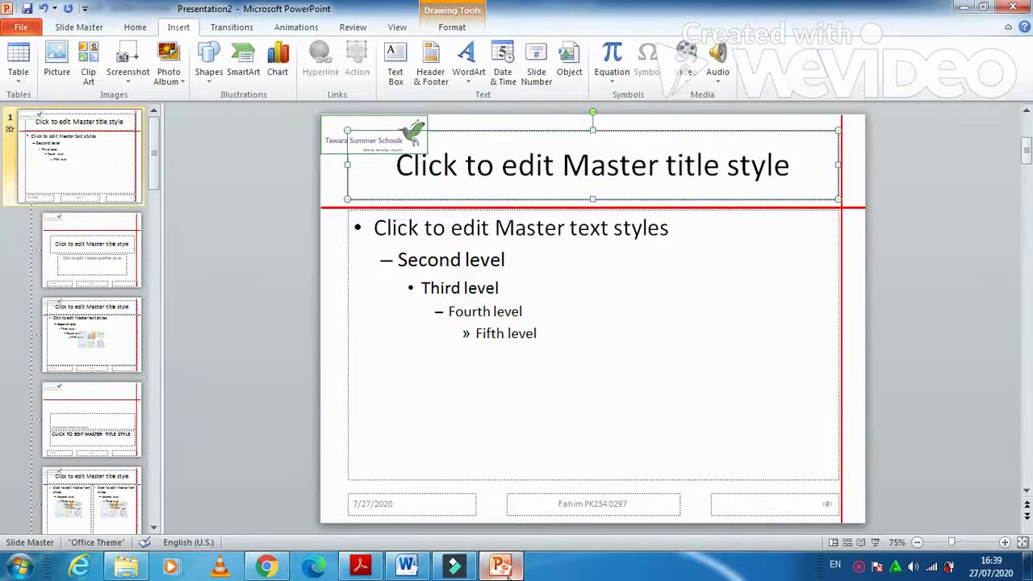
{"action": "left_click", "coordinate": [397, 27]}
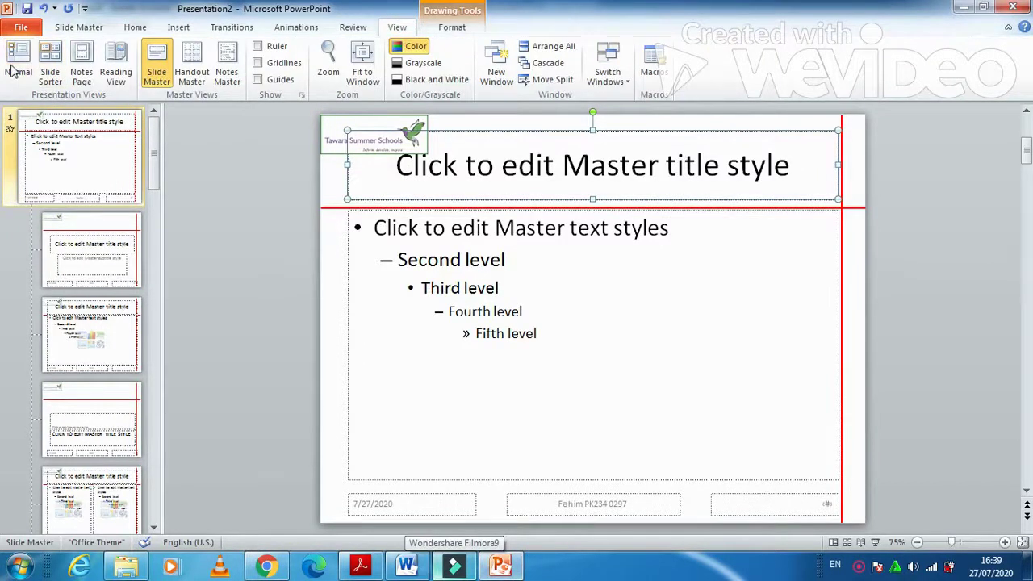
{"action": "left_click", "coordinate": [17, 63]}
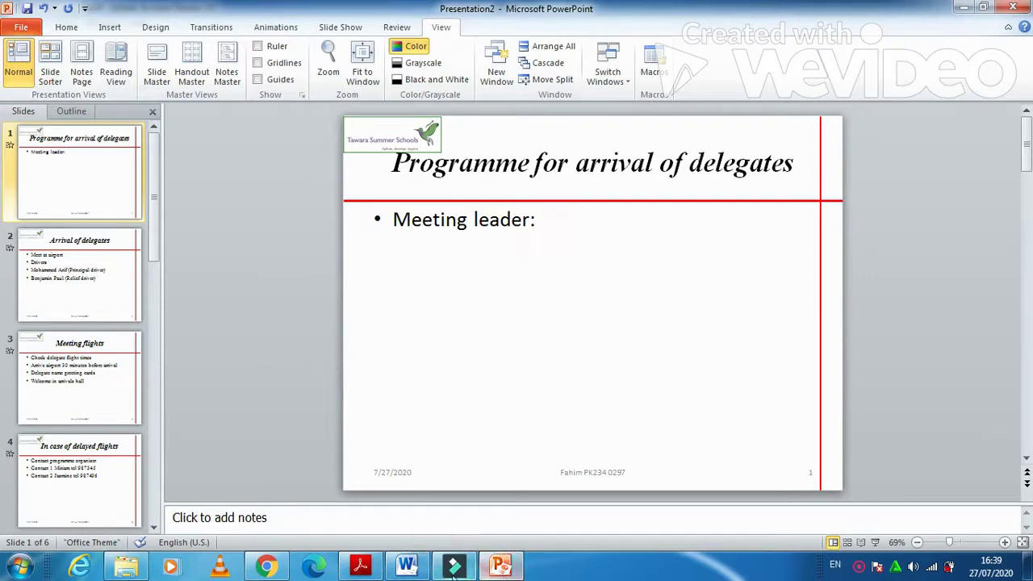
{"action": "left_click", "coordinate": [412, 218]}
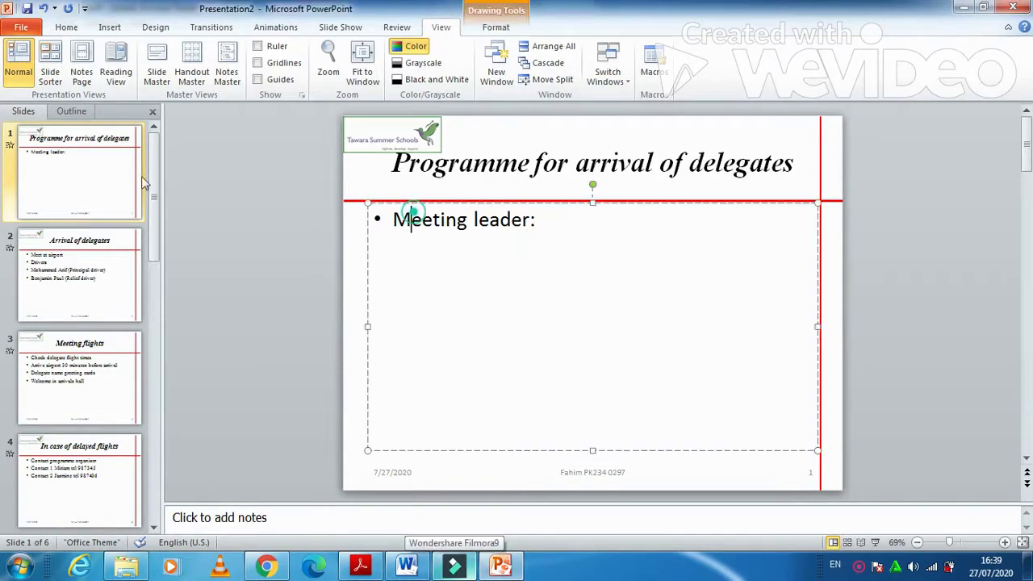
{"action": "left_click", "coordinate": [139, 184]}
Step: Apply the Title Slide layout to slide 1 and place the caret after 'Meeting leader:'
{"action": "left_click", "coordinate": [110, 27]}
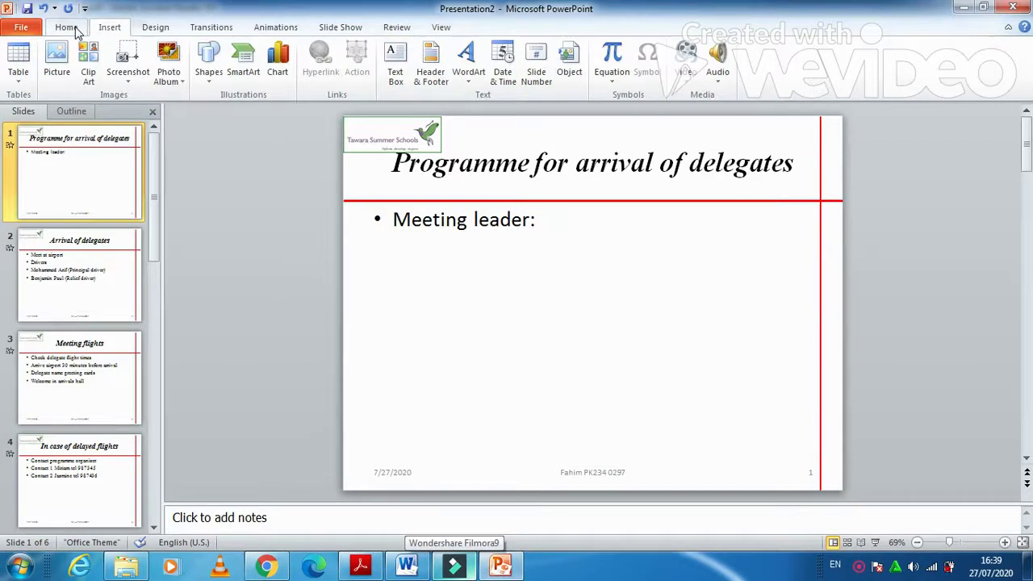
{"action": "left_click", "coordinate": [75, 29]}
{"action": "left_click", "coordinate": [197, 47]}
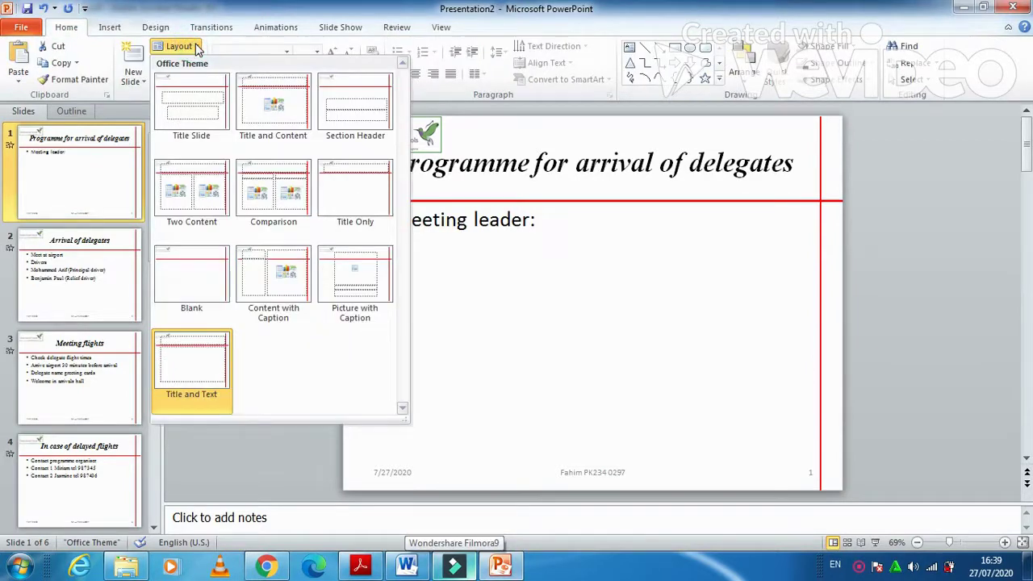
{"action": "left_click", "coordinate": [194, 103]}
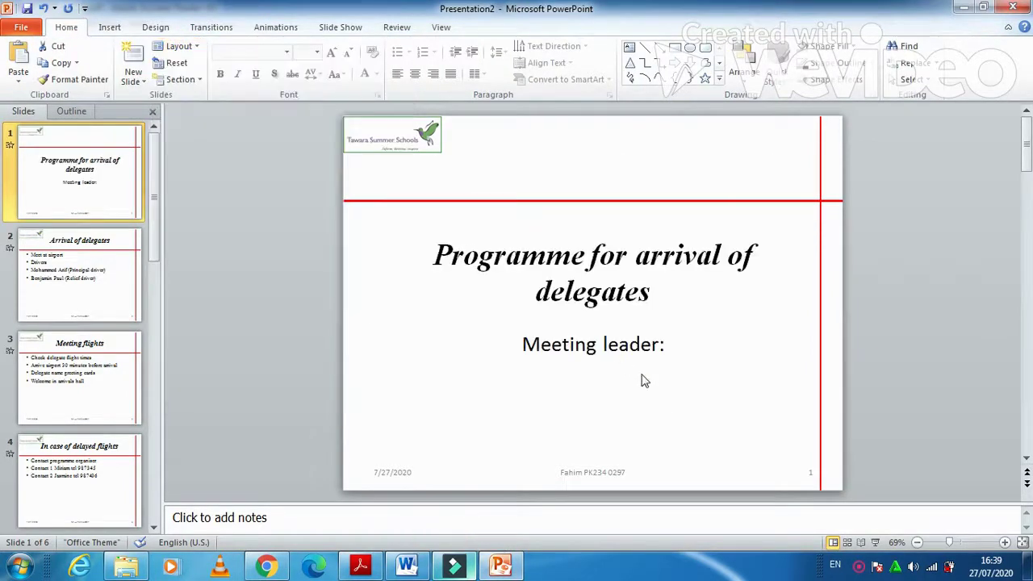
{"action": "left_click", "coordinate": [599, 257]}
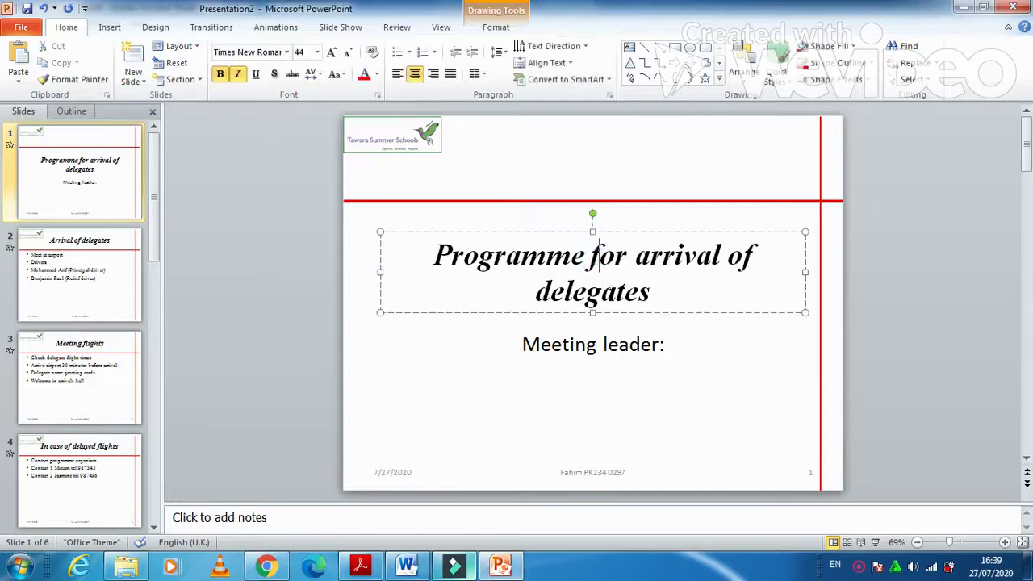
{"action": "left_click", "coordinate": [613, 355]}
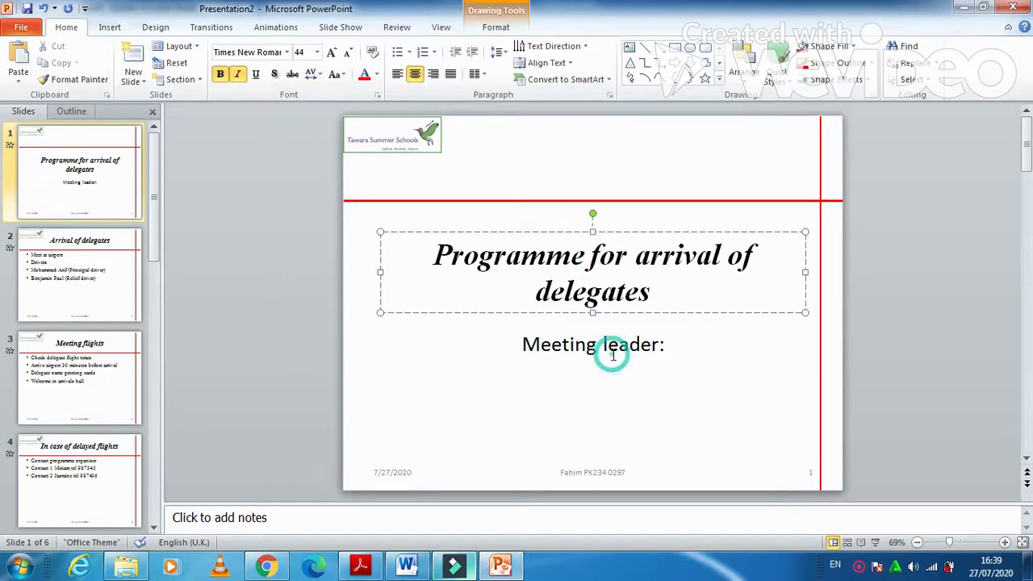
{"action": "left_click", "coordinate": [668, 345]}
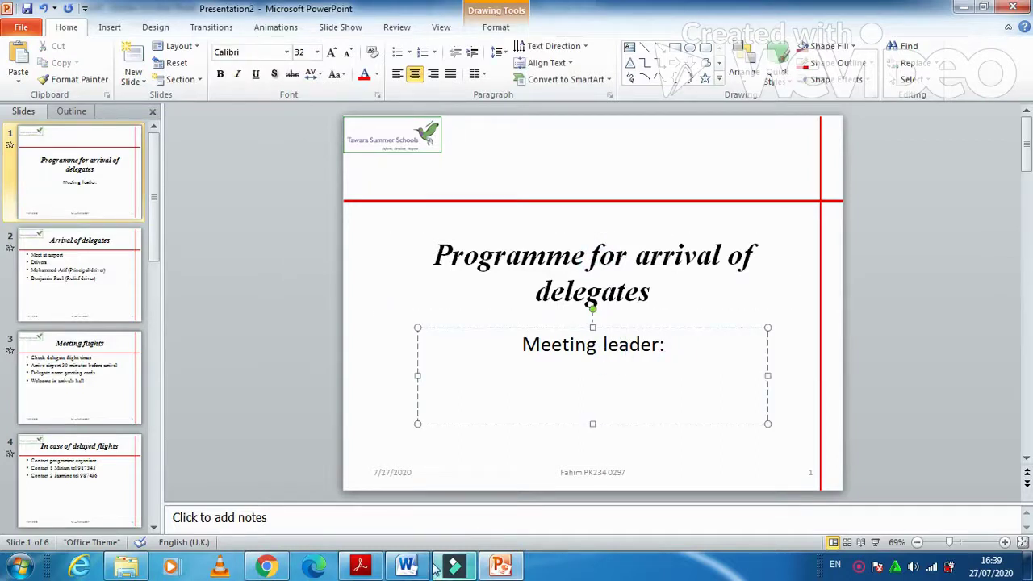
{"action": "left_click", "coordinate": [376, 567]}
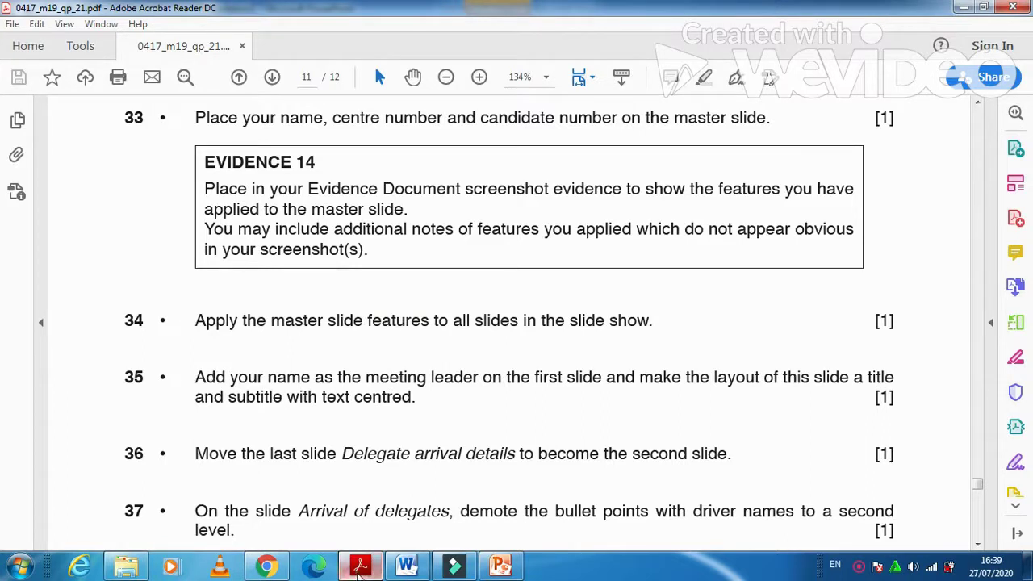
Step: Type the meeting leader's name after 'Meeting leader:', then reopen the exam paper for the next task
{"action": "key", "text": "alt+Tab"}
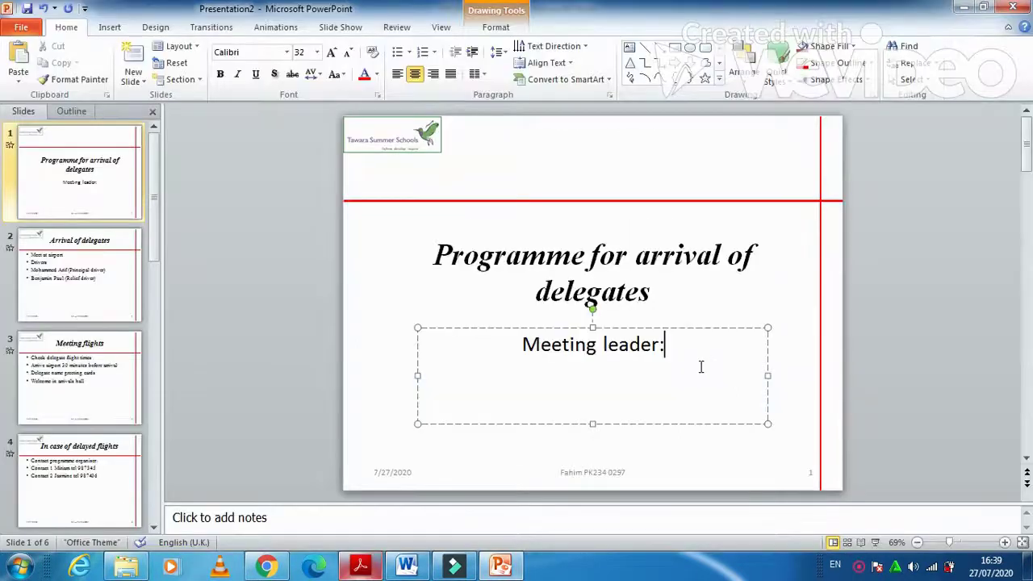
{"action": "type", "text": " Fahim"}
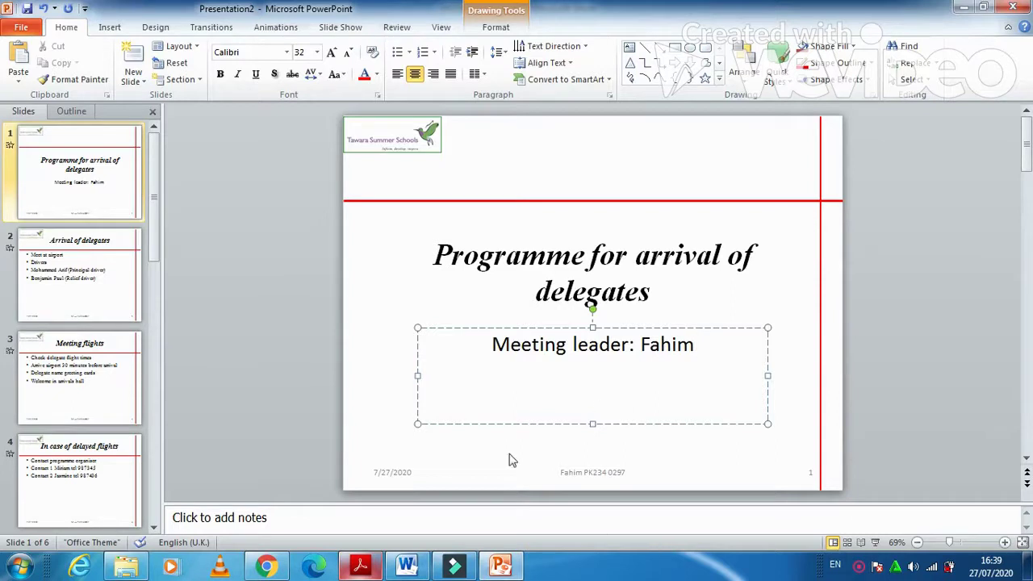
{"action": "left_click", "coordinate": [361, 567]}
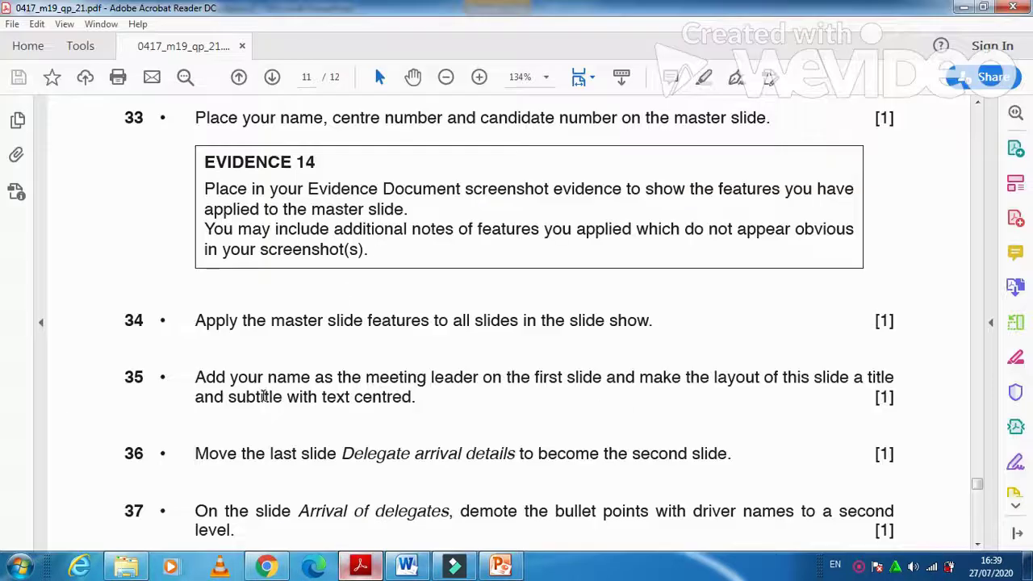
{"action": "scroll", "coordinate": [267, 398], "scroll_direction": "down", "scroll_amount": 1}
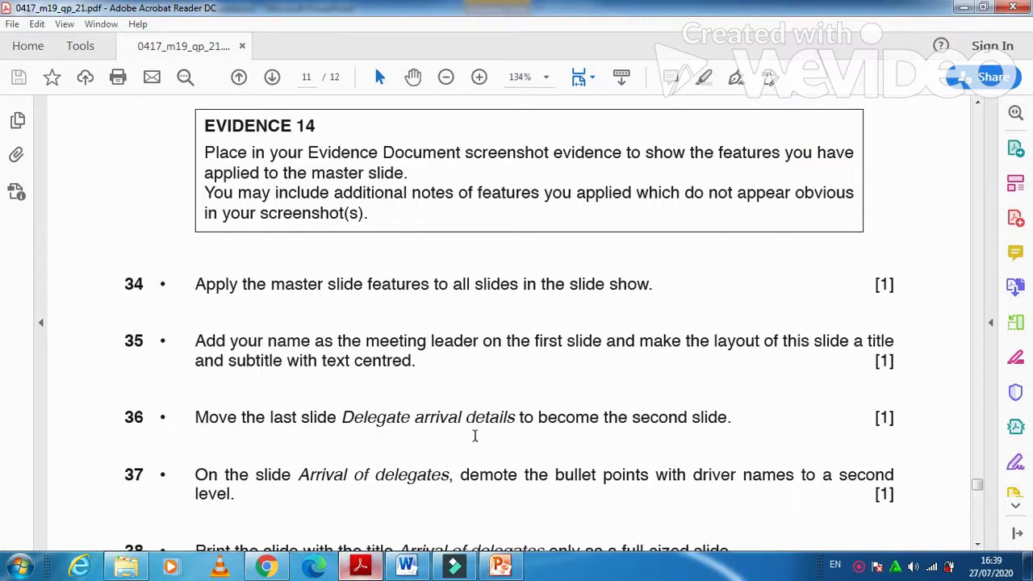
Step: Drag the Delegate arrival details slide from position 6 up to position 2, then check the exam paper
{"action": "left_click", "coordinate": [503, 569]}
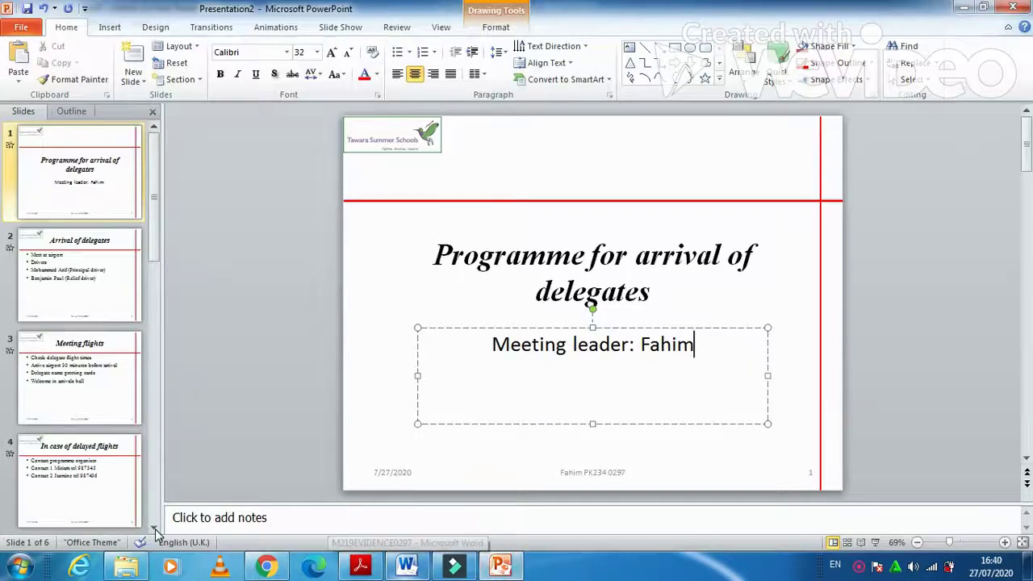
{"action": "left_click", "coordinate": [154, 531]}
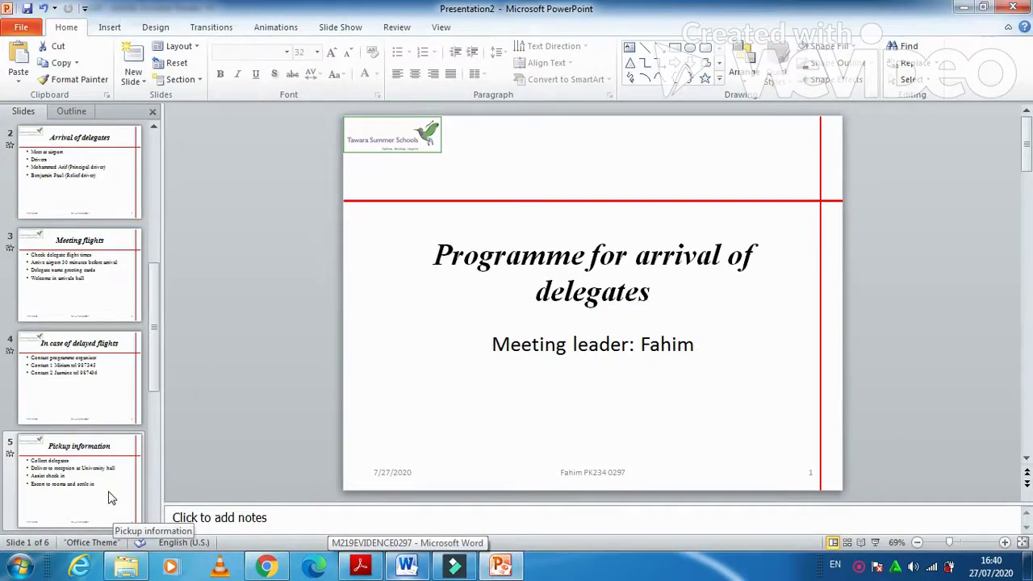
{"action": "left_click", "coordinate": [153, 531]}
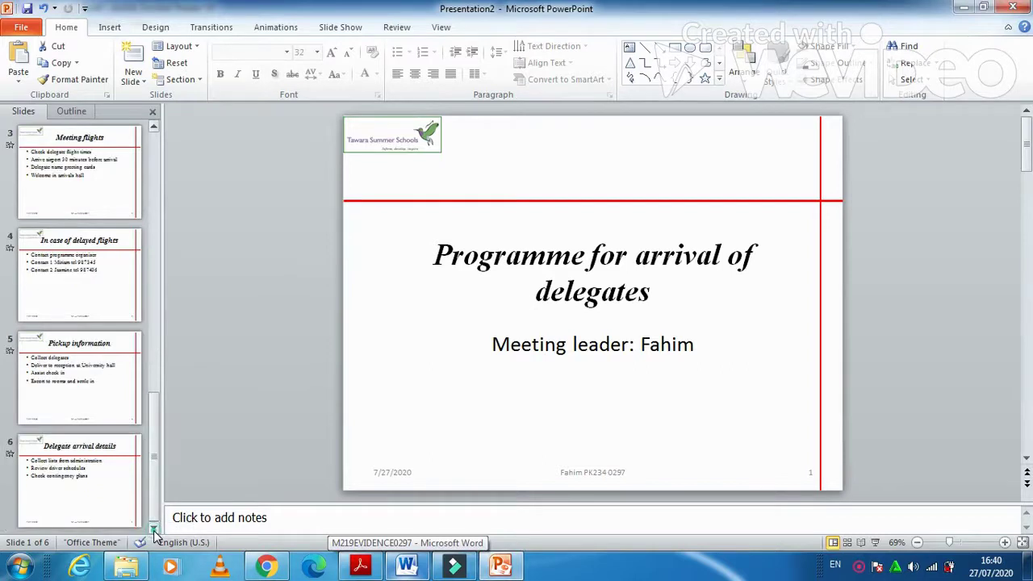
{"action": "left_click", "coordinate": [117, 499]}
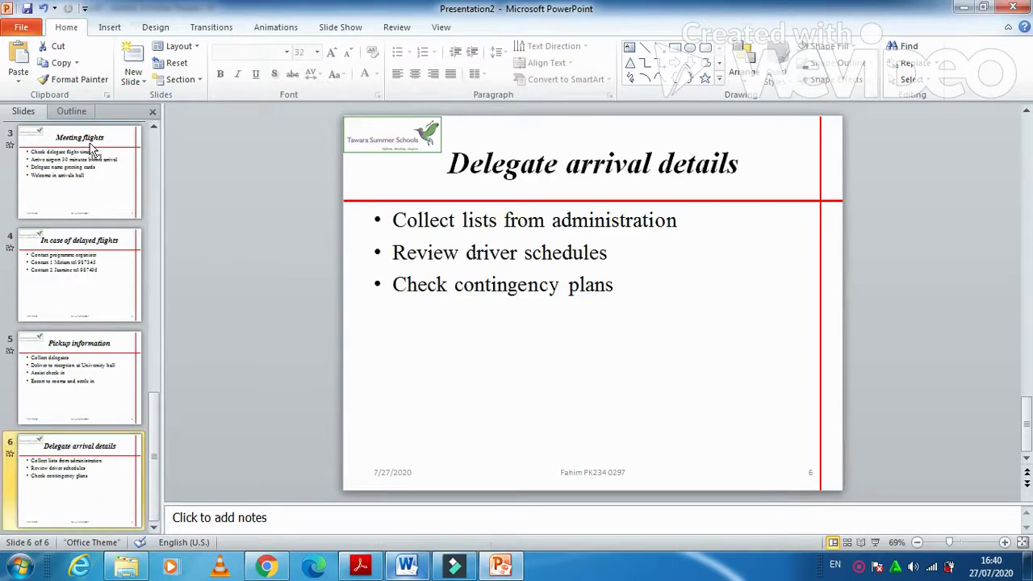
{"action": "scroll", "coordinate": [93, 162], "scroll_direction": "up", "scroll_amount": 5}
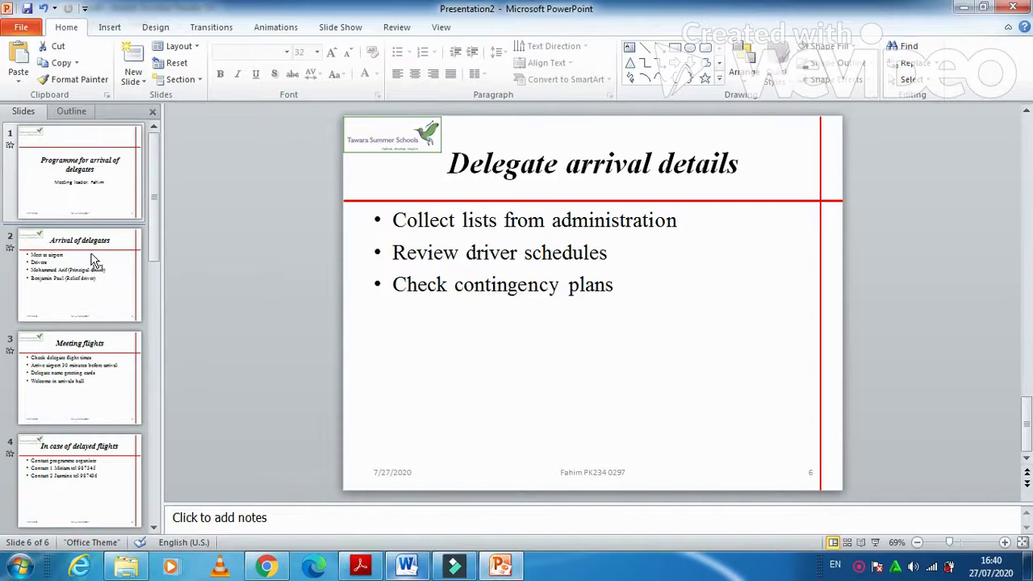
{"action": "left_click_drag", "start_coordinate": [89, 295], "coordinate": [92, 305]}
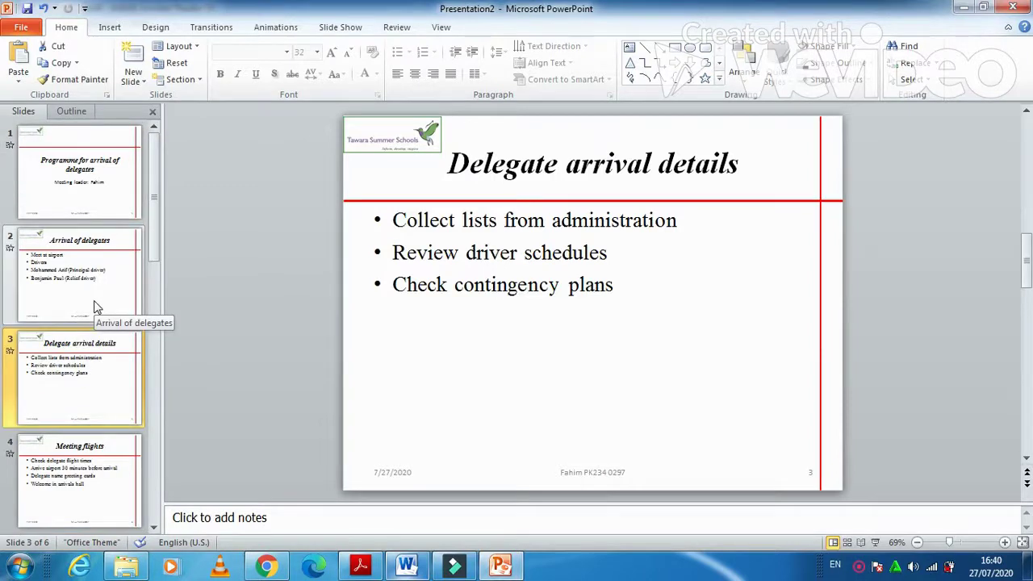
{"action": "left_click_drag", "start_coordinate": [76, 348], "coordinate": [90, 280]}
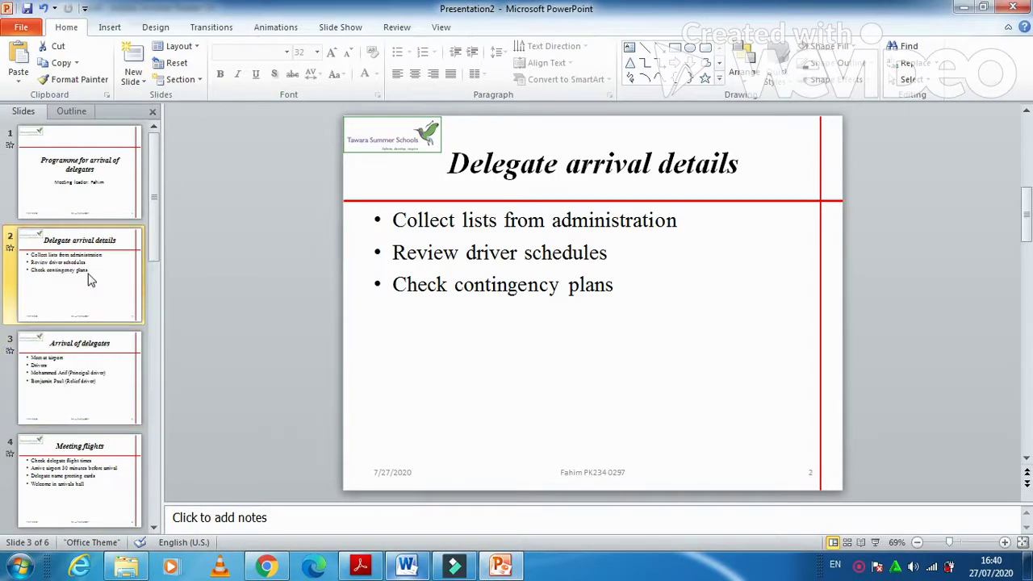
{"action": "left_click", "coordinate": [363, 566]}
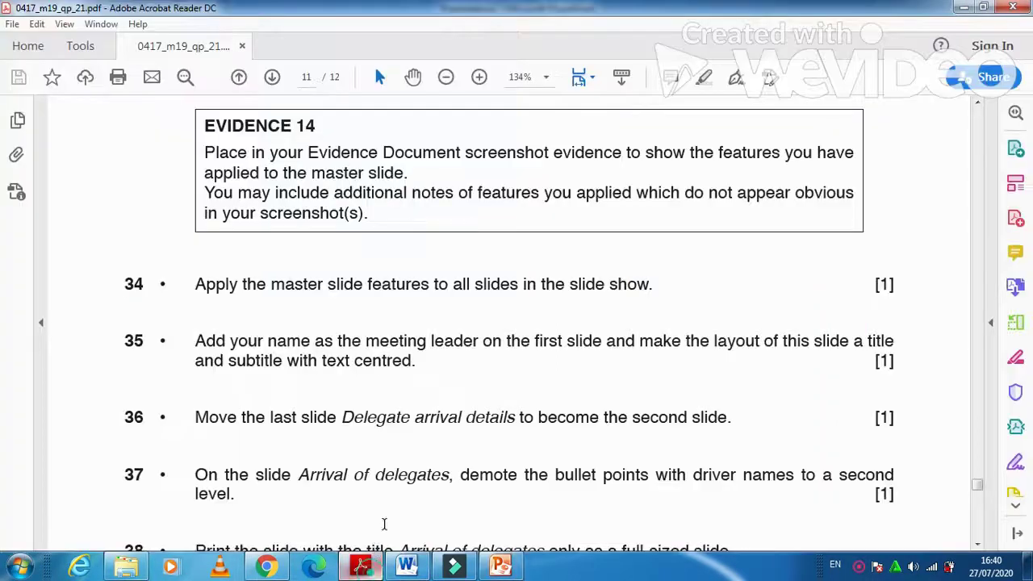
{"action": "scroll", "coordinate": [270, 495], "scroll_direction": "down", "scroll_amount": 2}
{"action": "scroll", "coordinate": [270, 496], "scroll_direction": "down", "scroll_amount": 1}
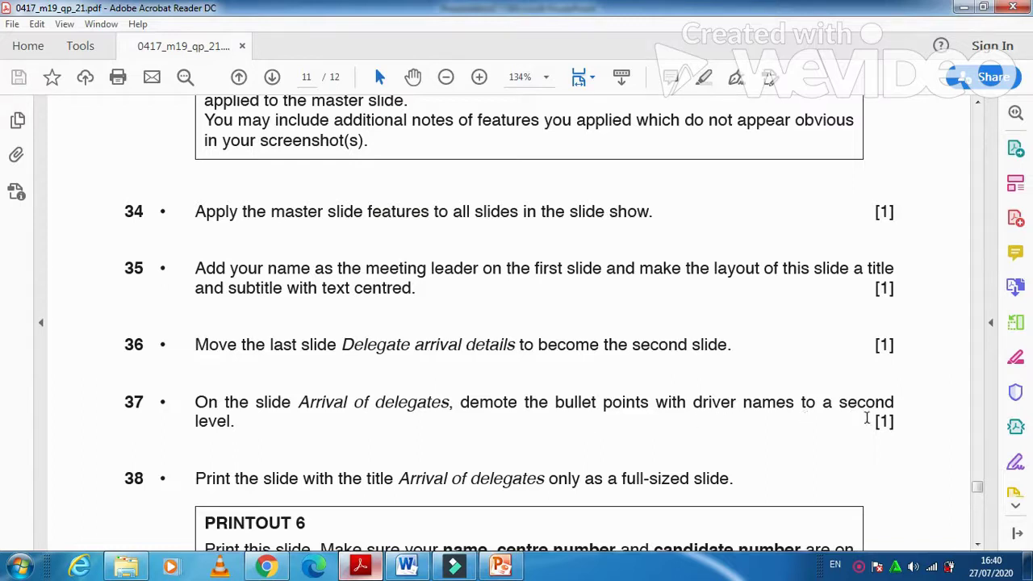
Step: Open the Arrival of delegates slide and select the two driver-name bullets
{"action": "left_click", "coordinate": [500, 565]}
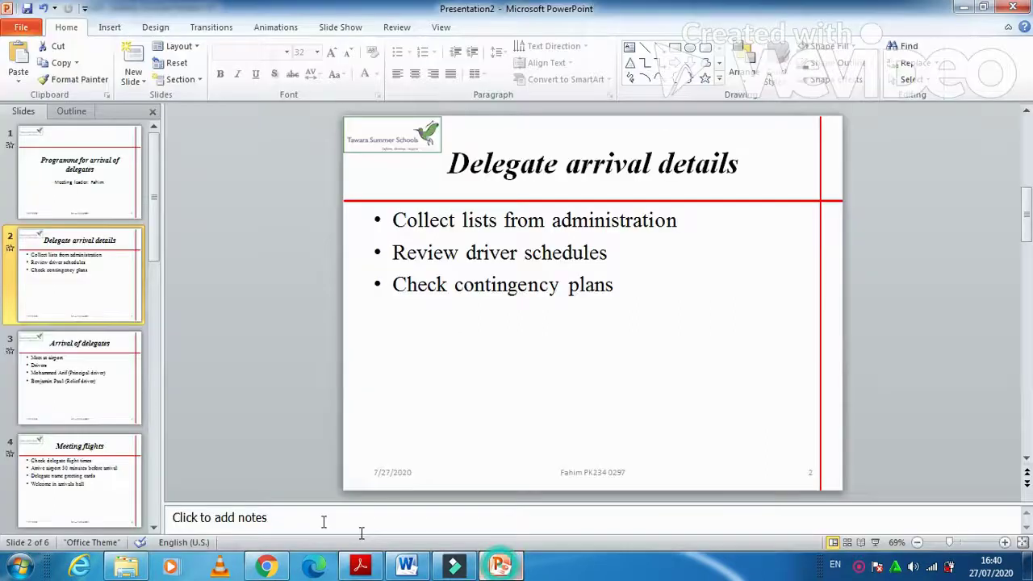
{"action": "left_click", "coordinate": [95, 386]}
{"action": "left_click", "coordinate": [664, 320]}
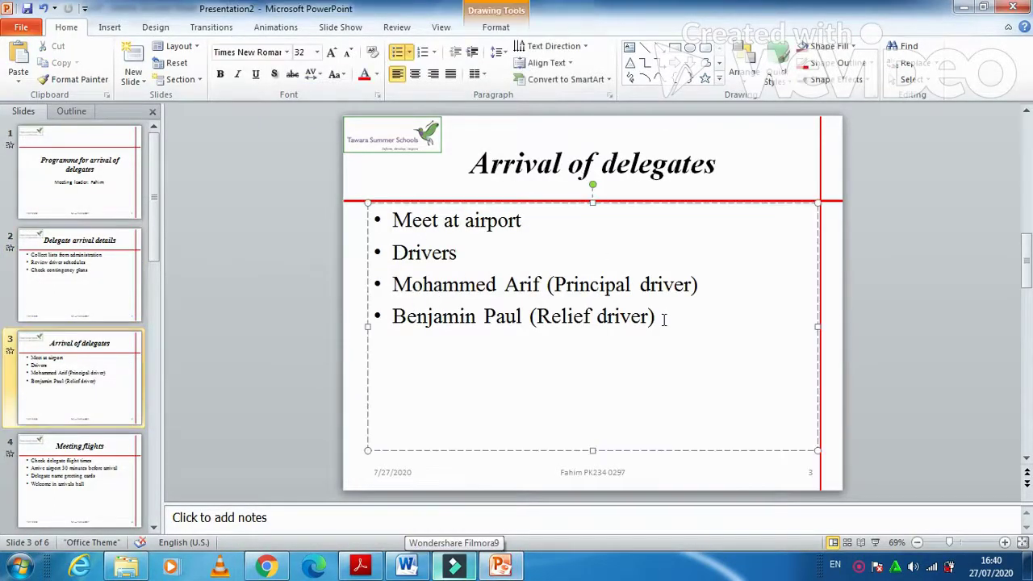
{"action": "left_click_drag", "start_coordinate": [661, 317], "coordinate": [390, 301]}
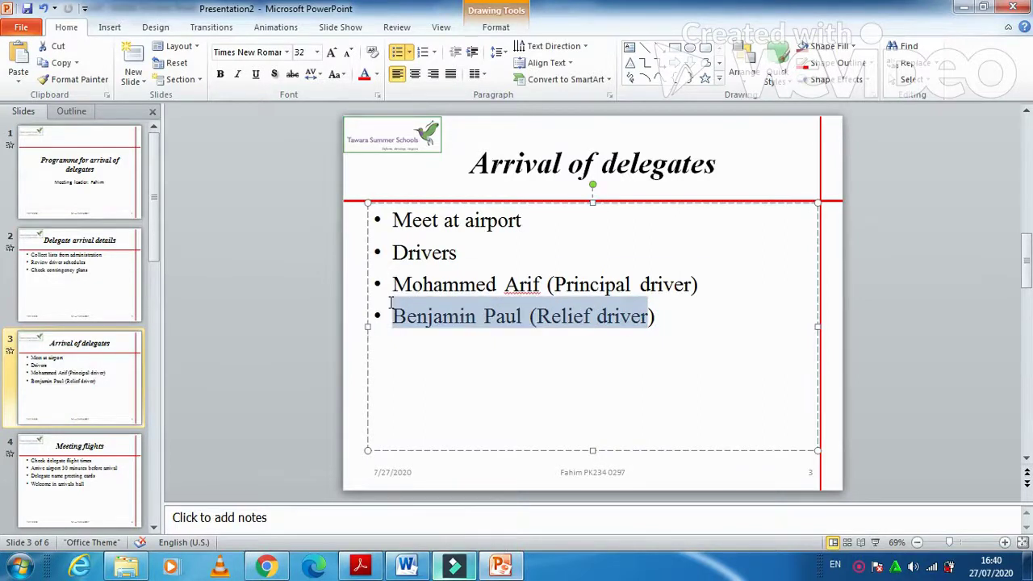
{"action": "left_click_drag", "start_coordinate": [663, 315], "coordinate": [403, 286]}
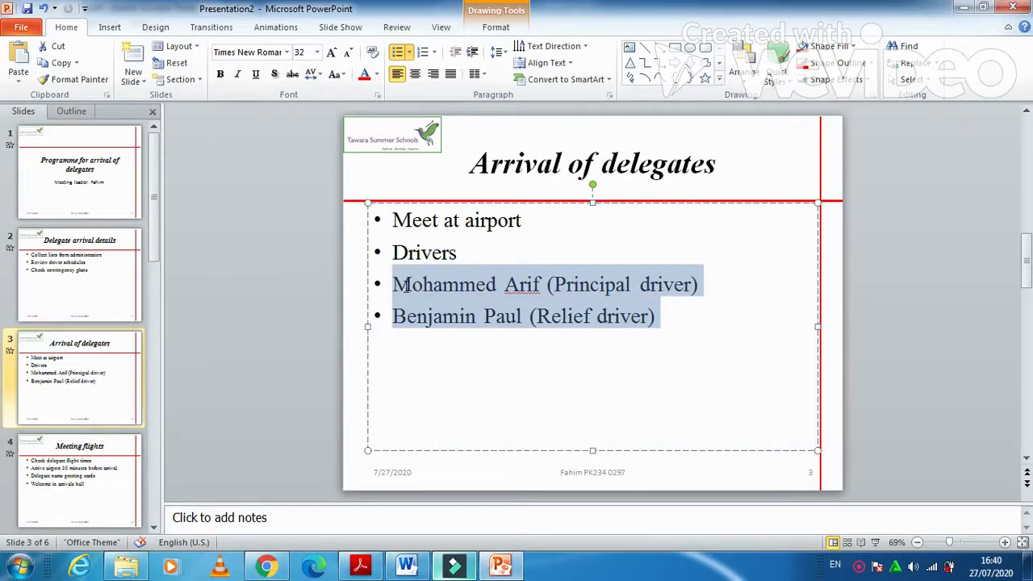
{"action": "left_click", "coordinate": [435, 52]}
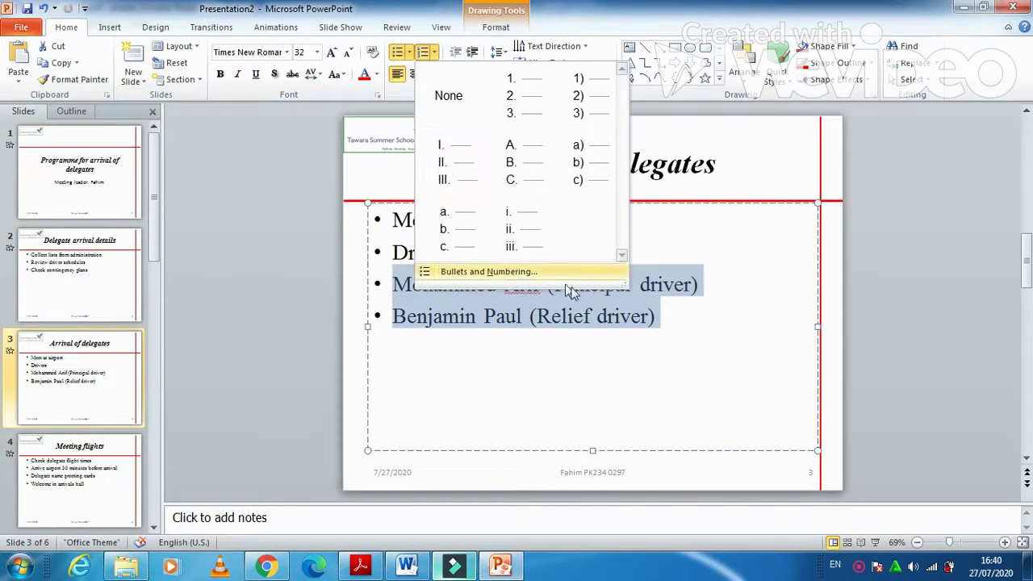
{"action": "key", "text": "Escape"}
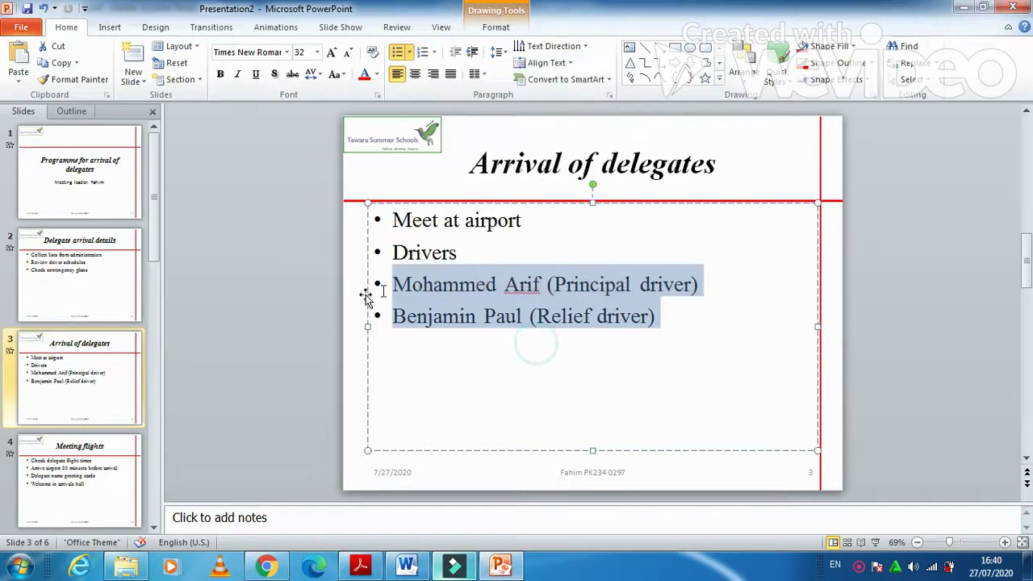
Step: Demote both driver-name lines to second-level points under Drivers
{"action": "left_click", "coordinate": [390, 289]}
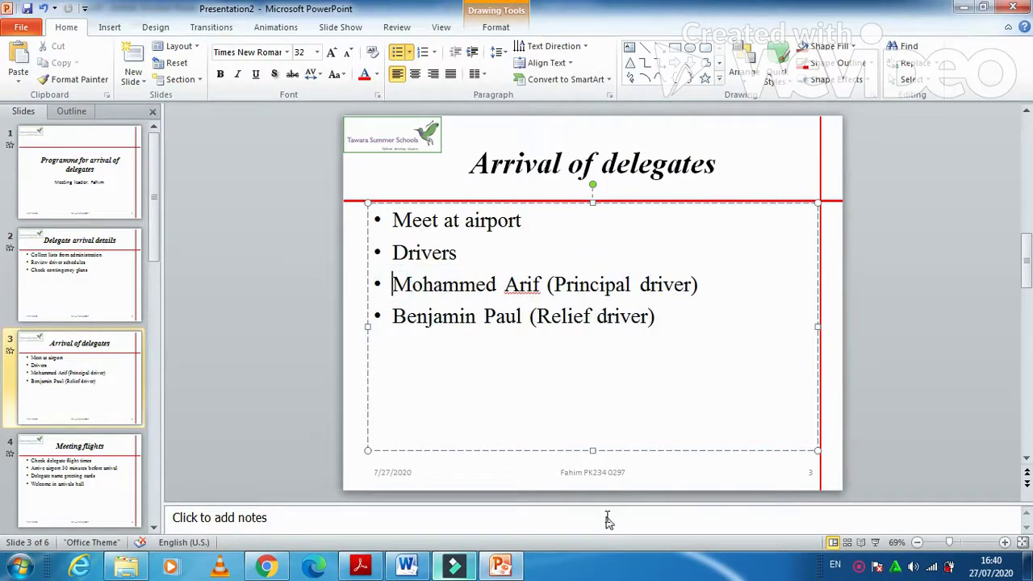
{"action": "key", "text": "Tab"}
{"action": "left_click", "coordinate": [393, 312]}
{"action": "key", "text": "Tab"}
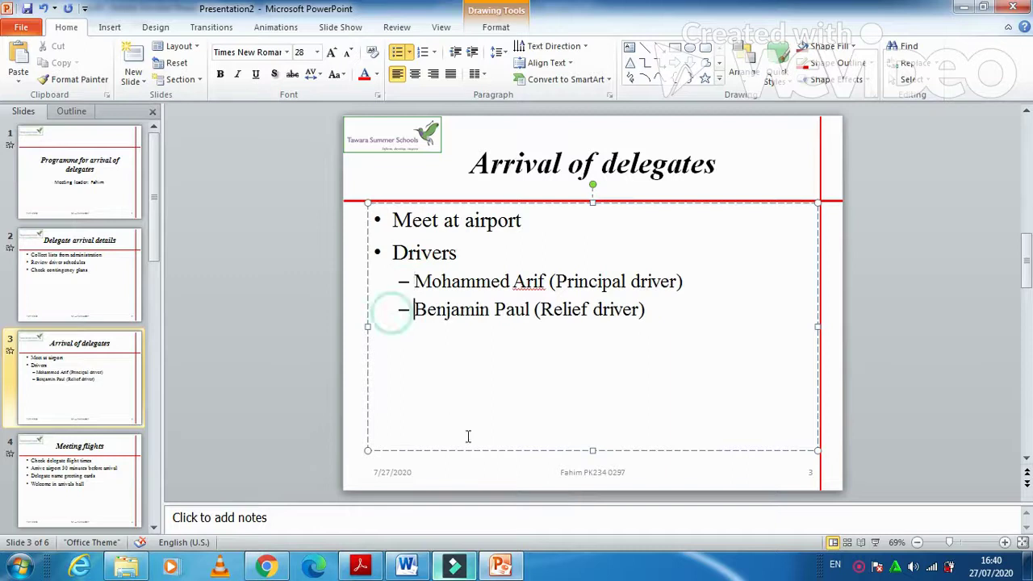
{"action": "left_click", "coordinate": [361, 567]}
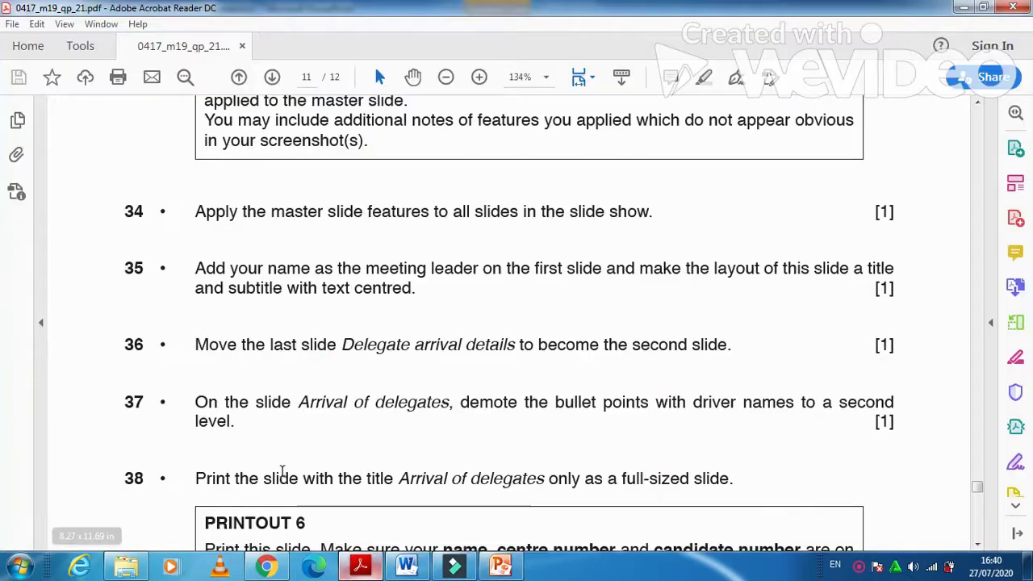
{"action": "scroll", "coordinate": [293, 461], "scroll_direction": "down", "scroll_amount": 2}
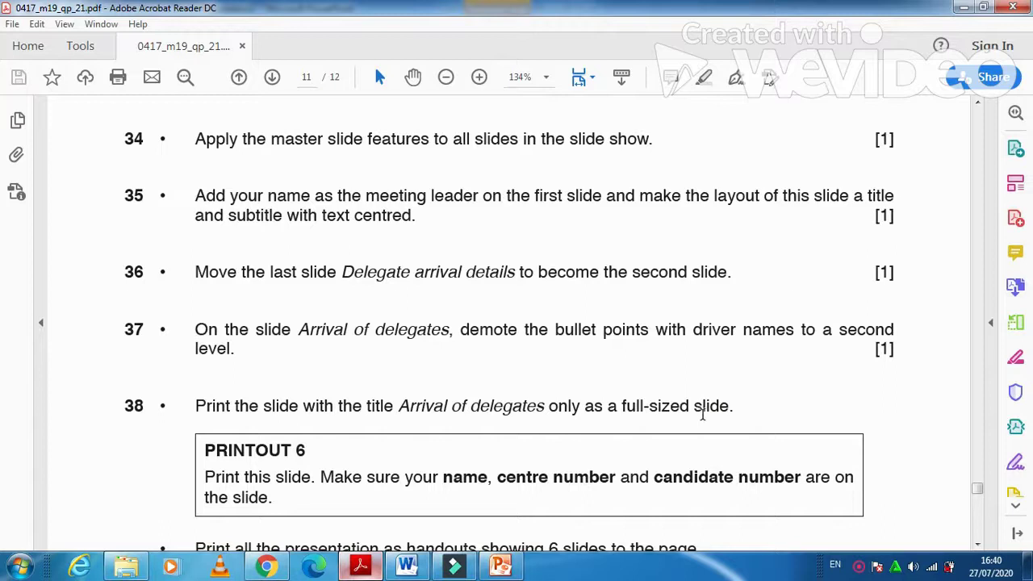
{"action": "left_click", "coordinate": [500, 566]}
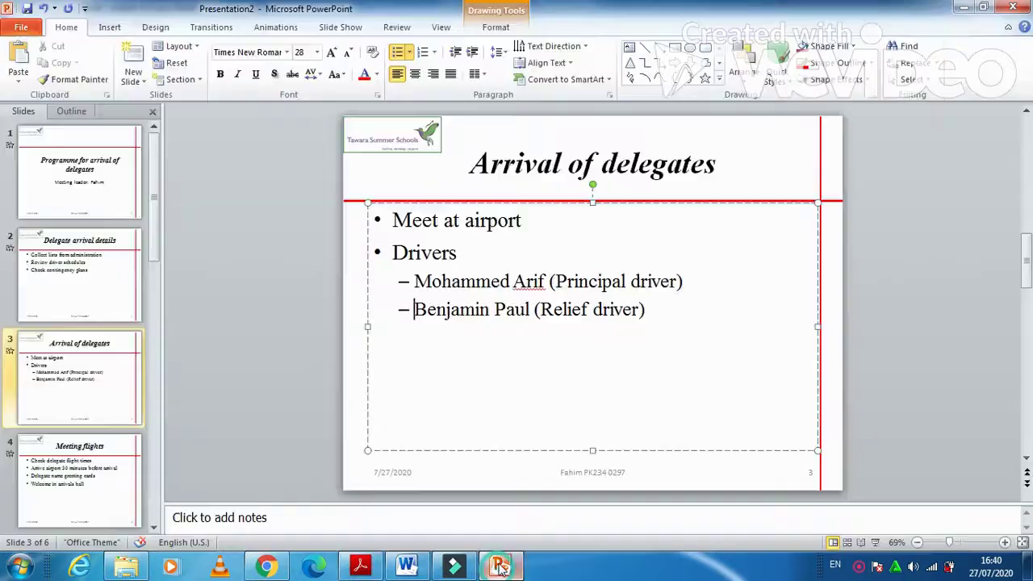
Step: In Print settings, choose Print Current Slide for the Arrival of delegates slide
{"action": "left_click", "coordinate": [23, 29]}
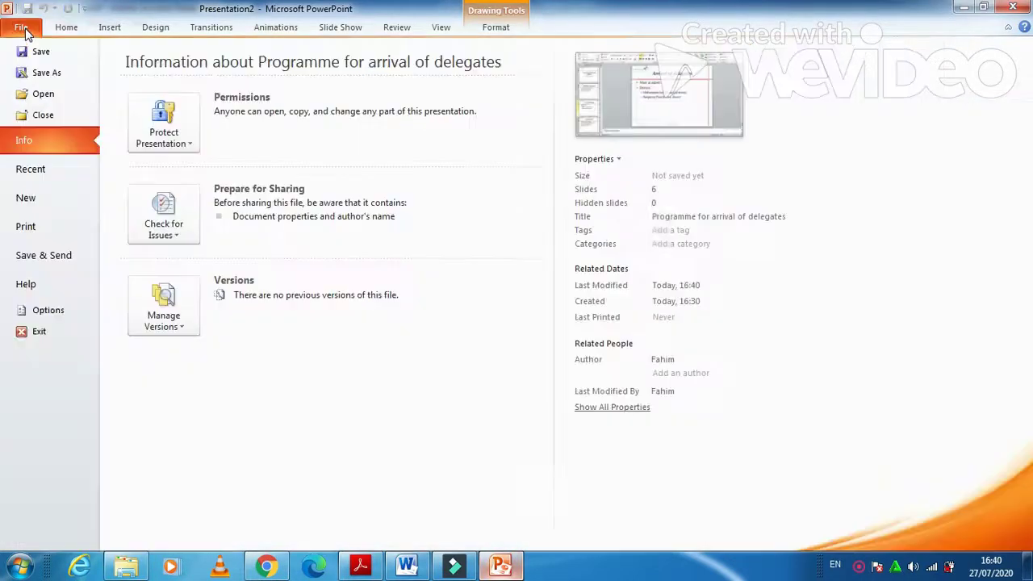
{"action": "left_click", "coordinate": [32, 233]}
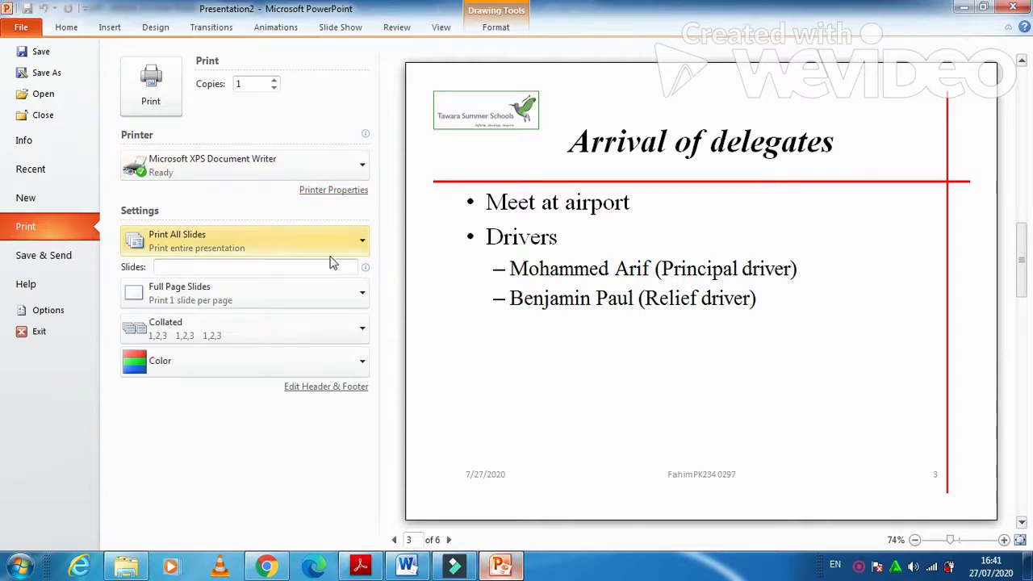
{"action": "left_click", "coordinate": [363, 241]}
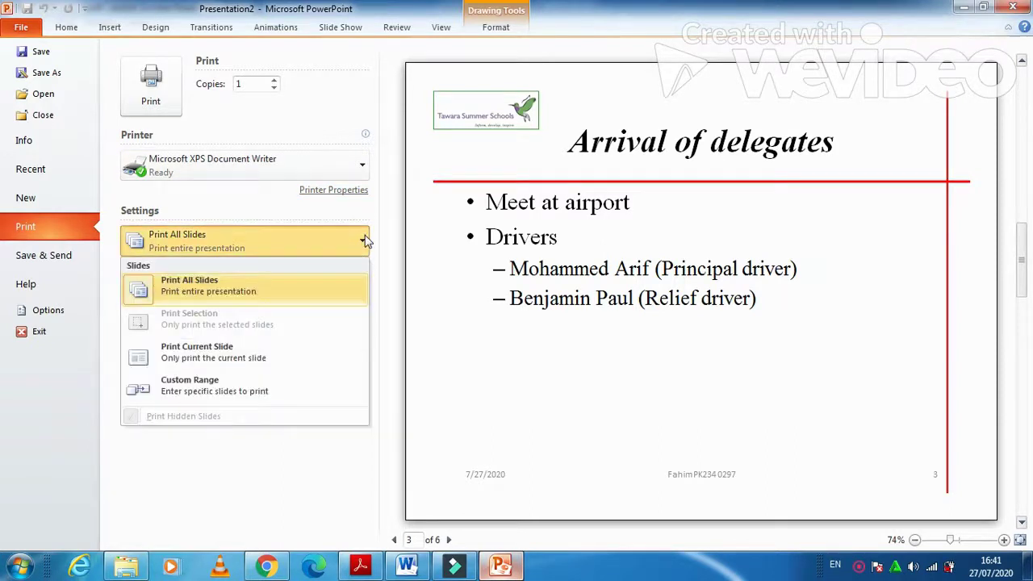
{"action": "left_click", "coordinate": [210, 352]}
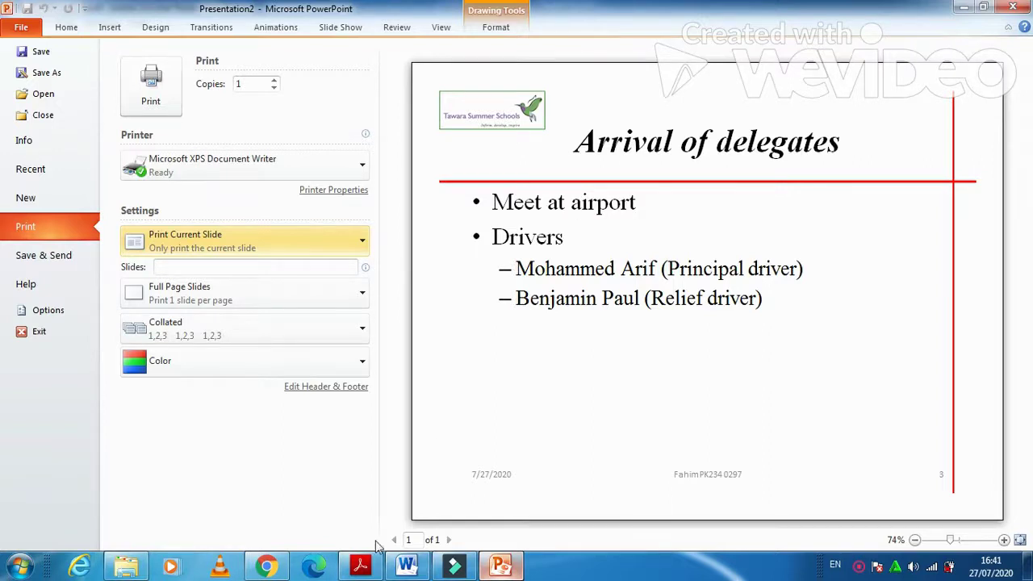
Step: Read the next exam task in Acrobat, then return to PowerPoint's print settings
{"action": "left_click", "coordinate": [361, 565]}
{"action": "scroll", "coordinate": [420, 455], "scroll_direction": "down", "scroll_amount": 2}
{"action": "scroll", "coordinate": [420, 452], "scroll_direction": "down", "scroll_amount": 2}
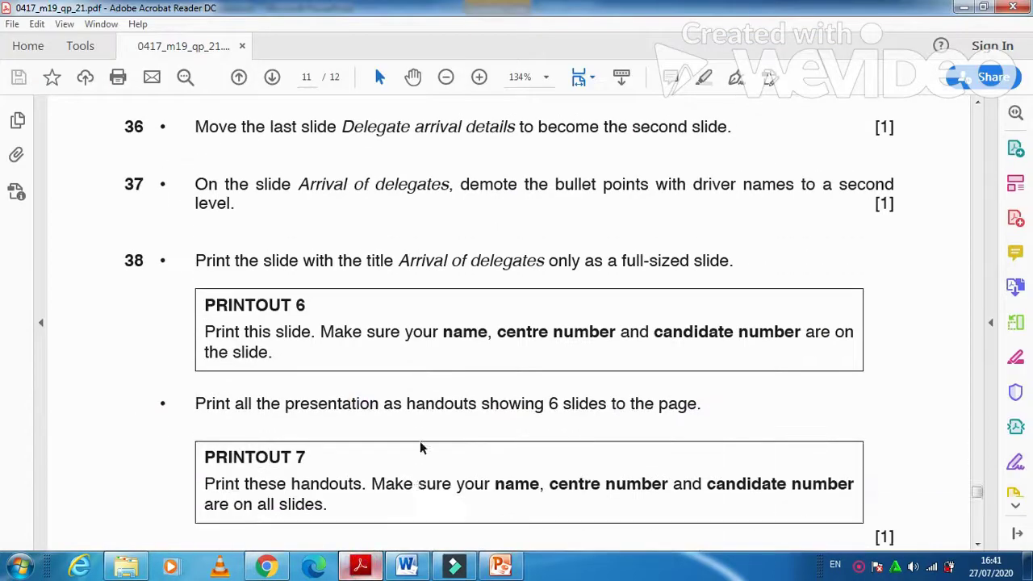
{"action": "scroll", "coordinate": [420, 442], "scroll_direction": "down", "scroll_amount": 1}
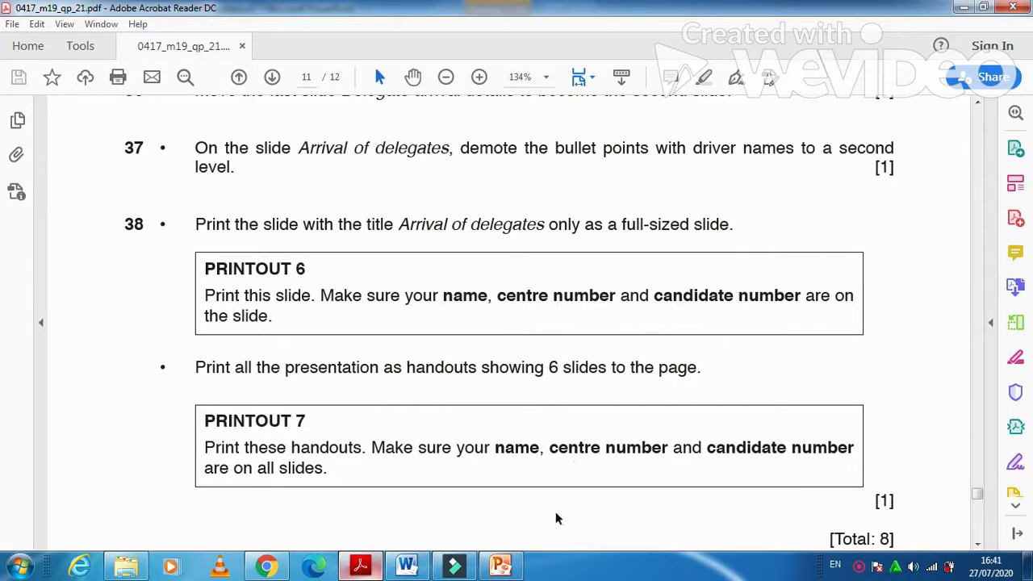
{"action": "left_click", "coordinate": [504, 568]}
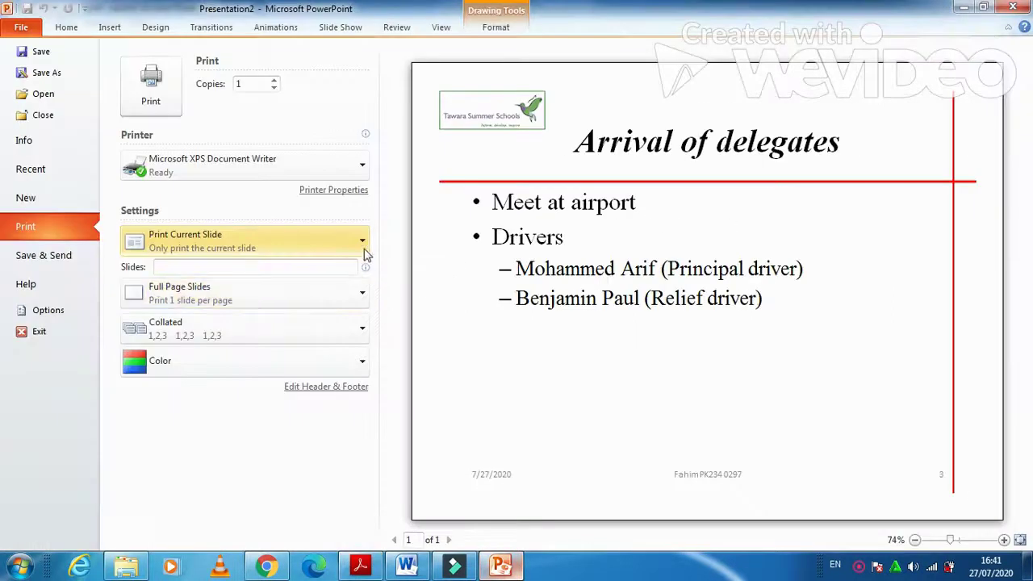
Step: Switch printing to all slides as 6 Slides Horizontal handouts
{"action": "left_click", "coordinate": [358, 249]}
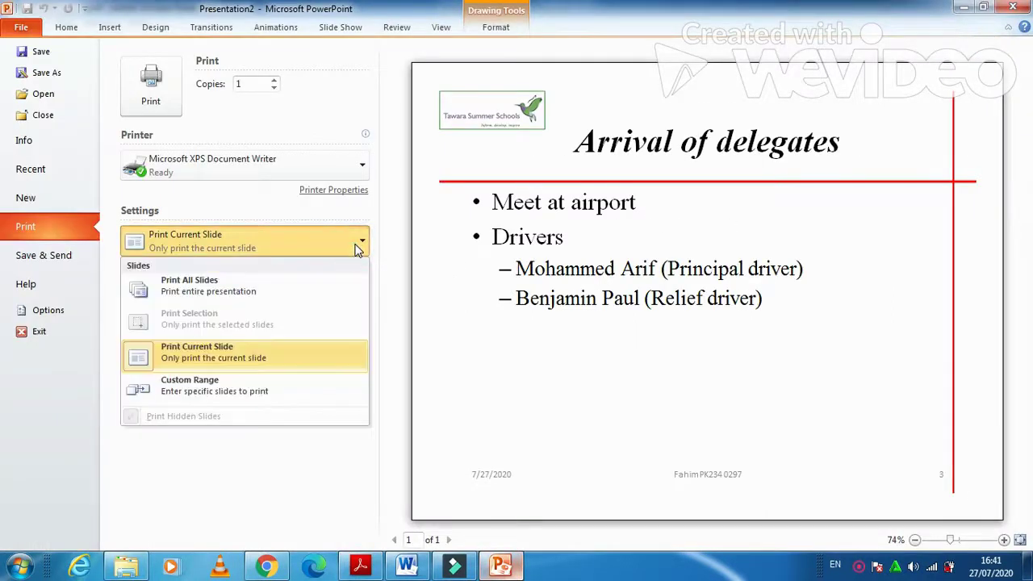
{"action": "left_click", "coordinate": [266, 291]}
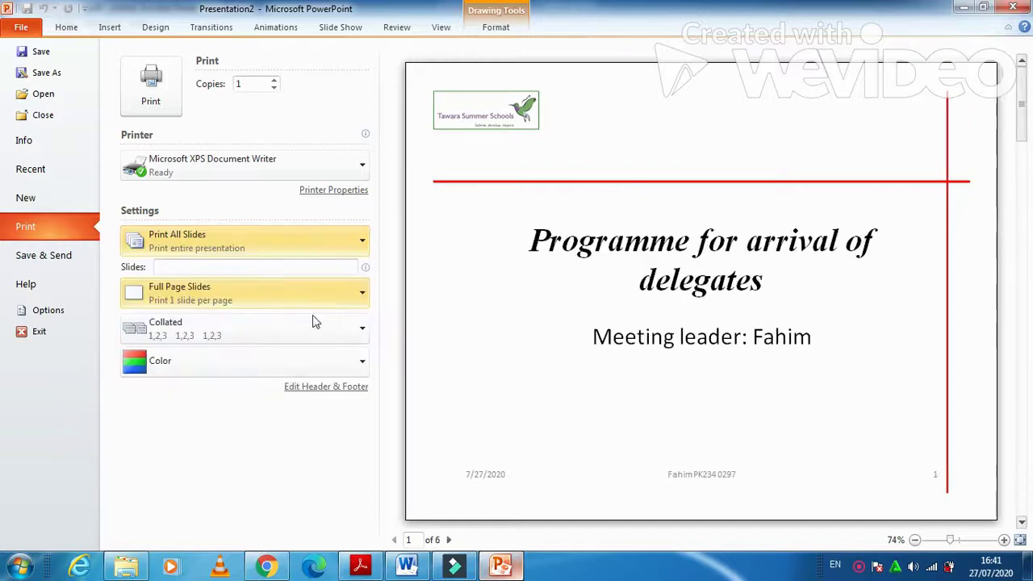
{"action": "left_click", "coordinate": [358, 300]}
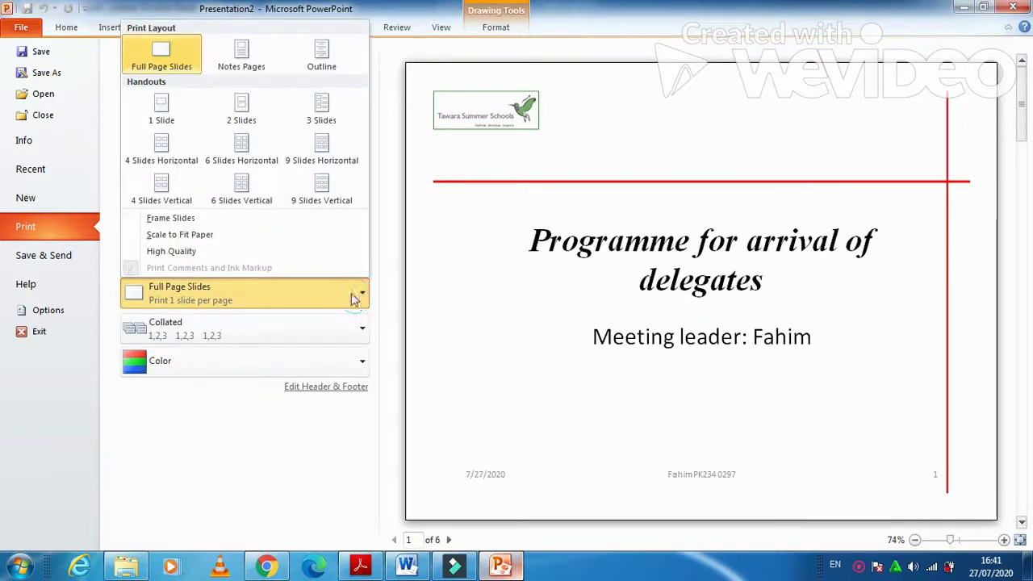
{"action": "left_click", "coordinate": [256, 158]}
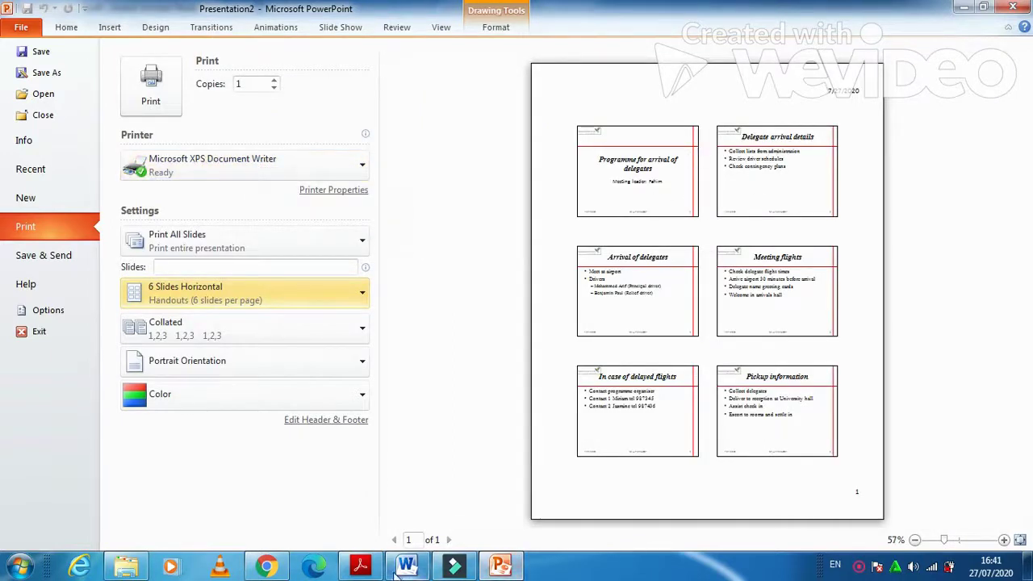
Step: Return to the question paper in Acrobat and scroll to question 38's Printout 6 and 7 instructions
{"action": "left_click", "coordinate": [361, 568]}
{"action": "scroll", "coordinate": [455, 450], "scroll_direction": "down", "scroll_amount": 2}
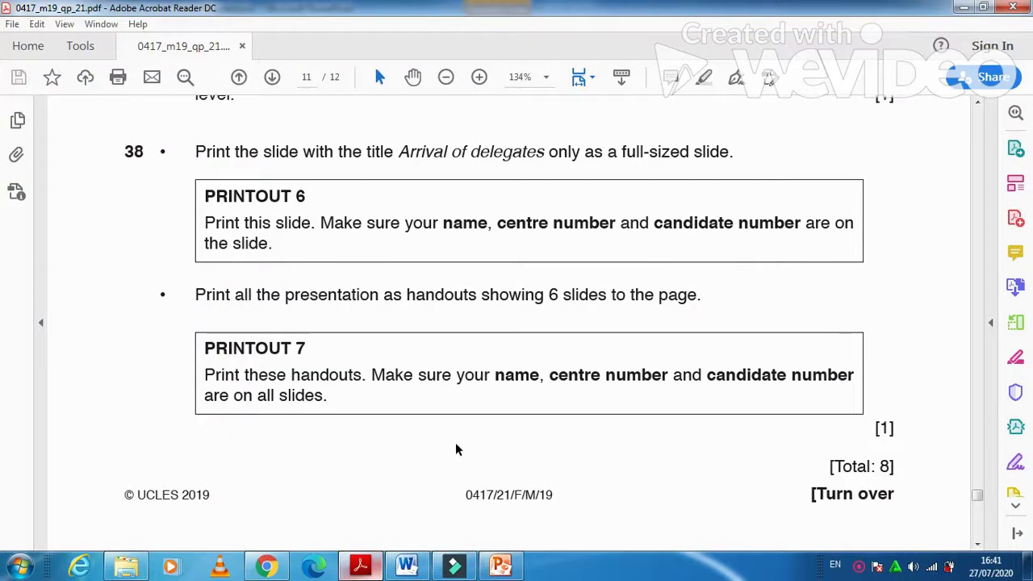